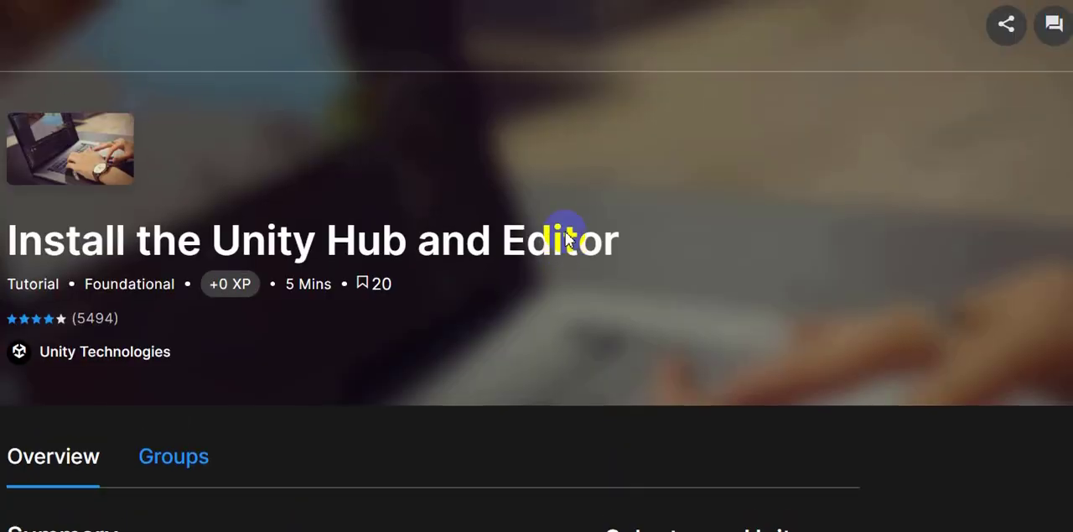
# Read the summary bullet points of the Install the Unity Hub and Editor tutorial, highlighting the computer requirement and installation items.
pyautogui.scroll(-6, 565, 237)
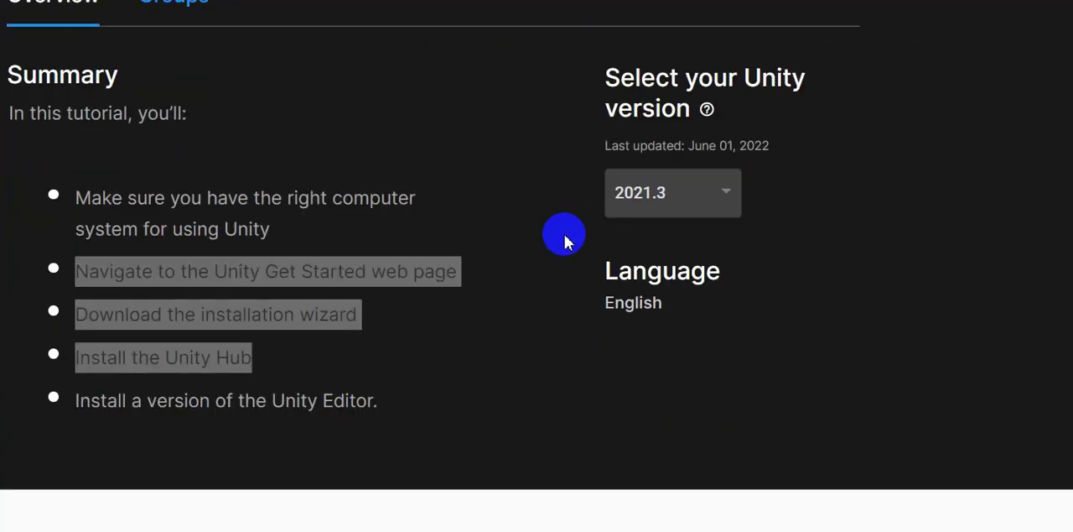
pyautogui.click(411, 229)
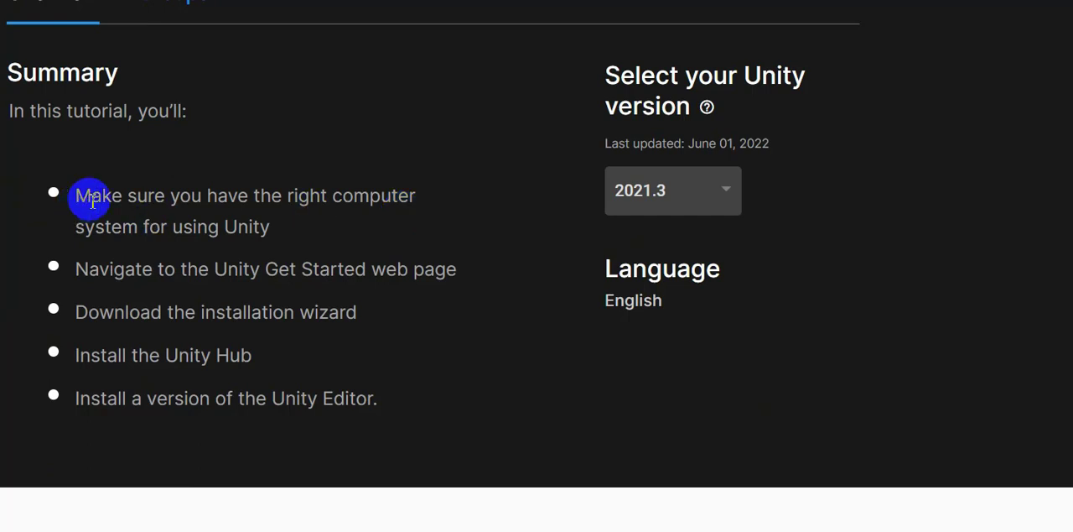
pyautogui.moveTo(77, 195); pyautogui.dragTo(267, 225)
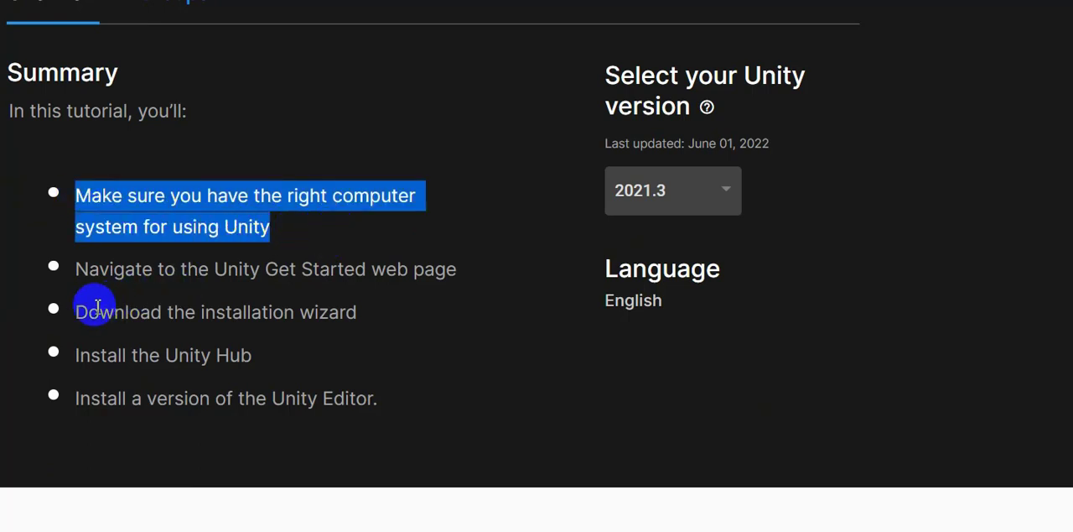
pyautogui.moveTo(79, 312); pyautogui.dragTo(403, 396)
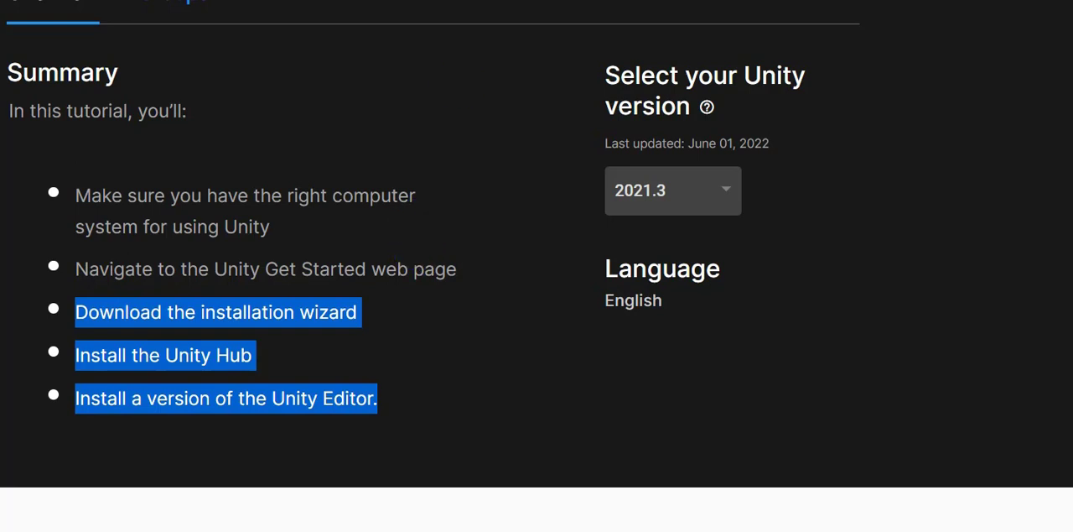
pyautogui.click(270, 234)
pyautogui.moveTo(270, 232); pyautogui.dragTo(84, 198)
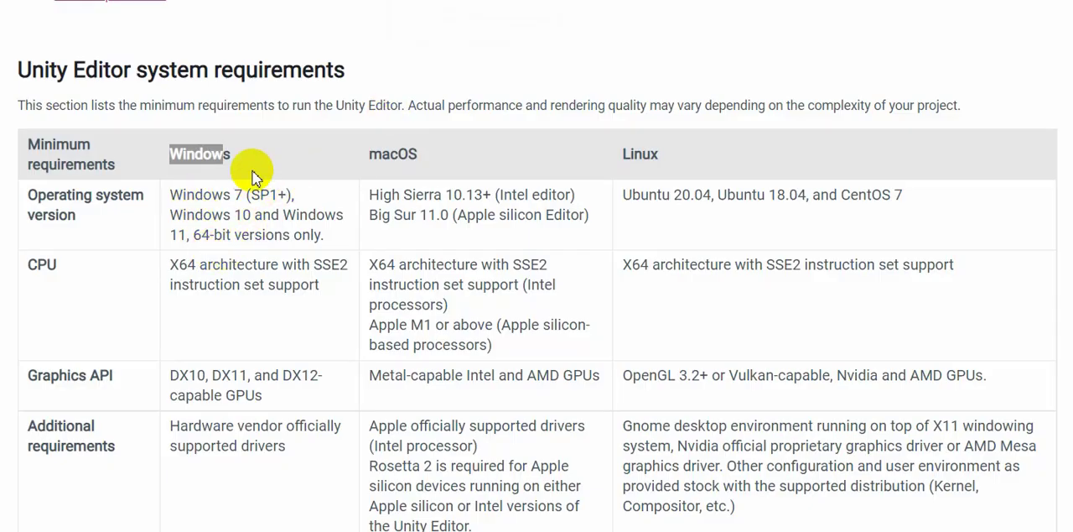
# Examine the Unity Editor minimum system requirements, including the additional requirements for Windows.
pyautogui.click(176, 198)
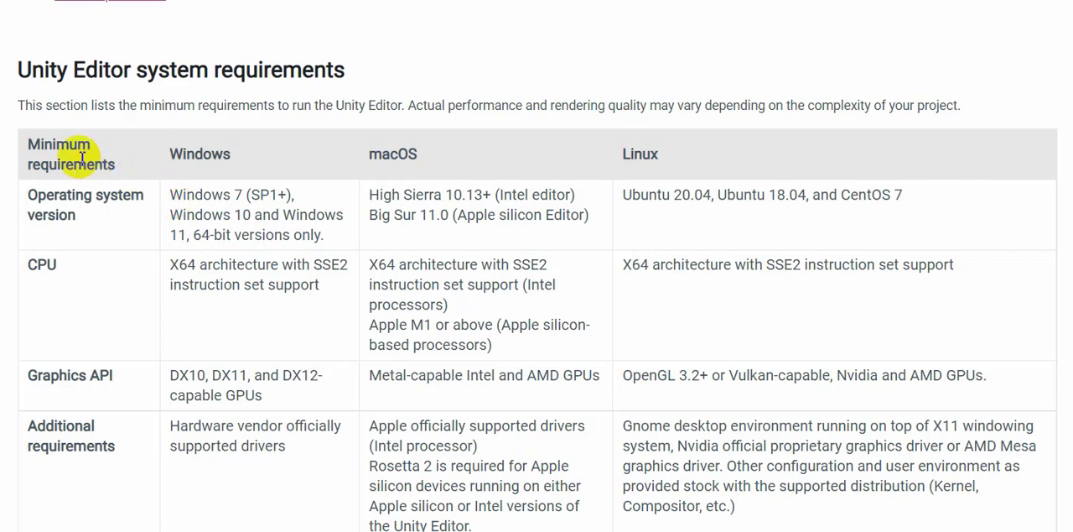
pyautogui.moveTo(25, 139); pyautogui.dragTo(134, 445)
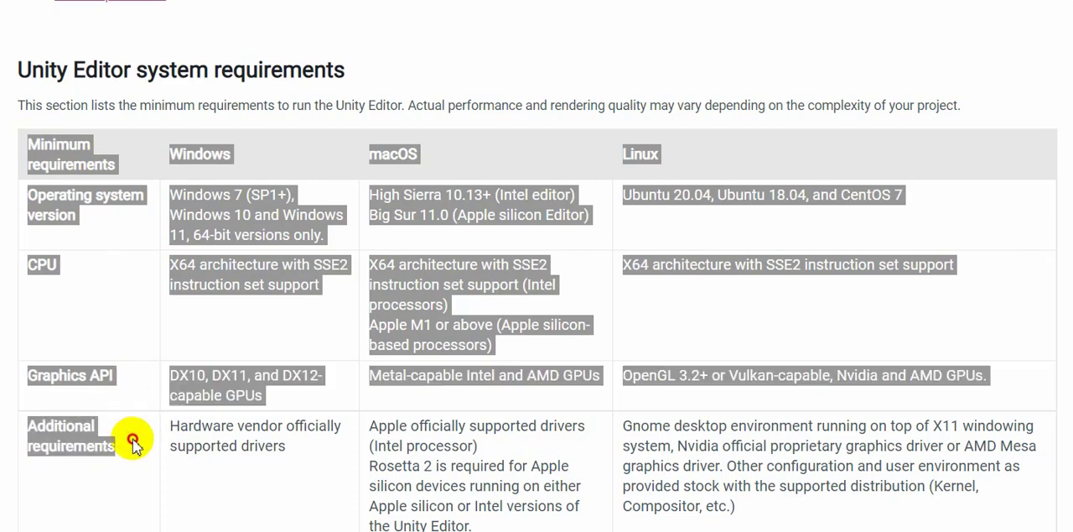
pyautogui.click(520, 151)
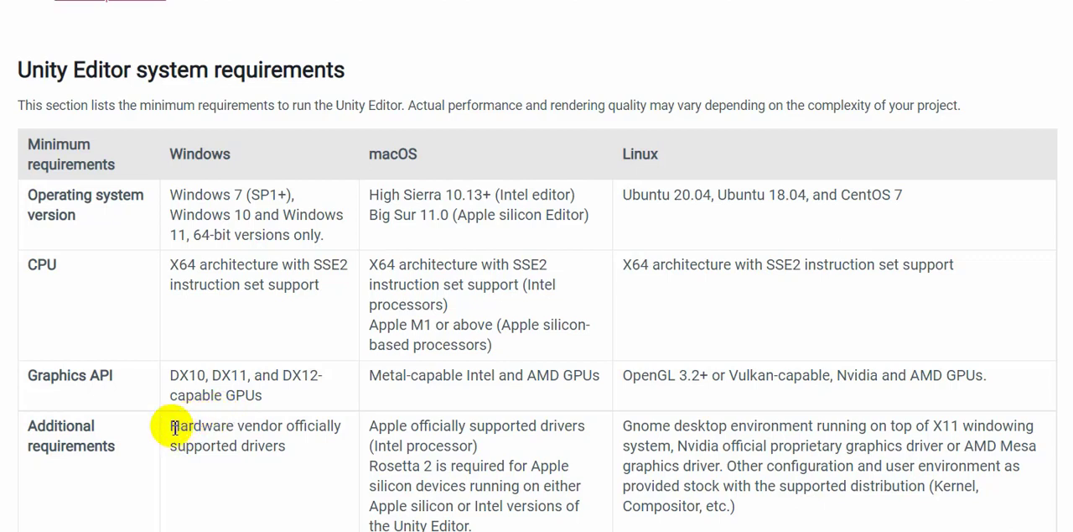
pyautogui.moveTo(172, 426); pyautogui.dragTo(288, 445)
pyautogui.click(287, 450)
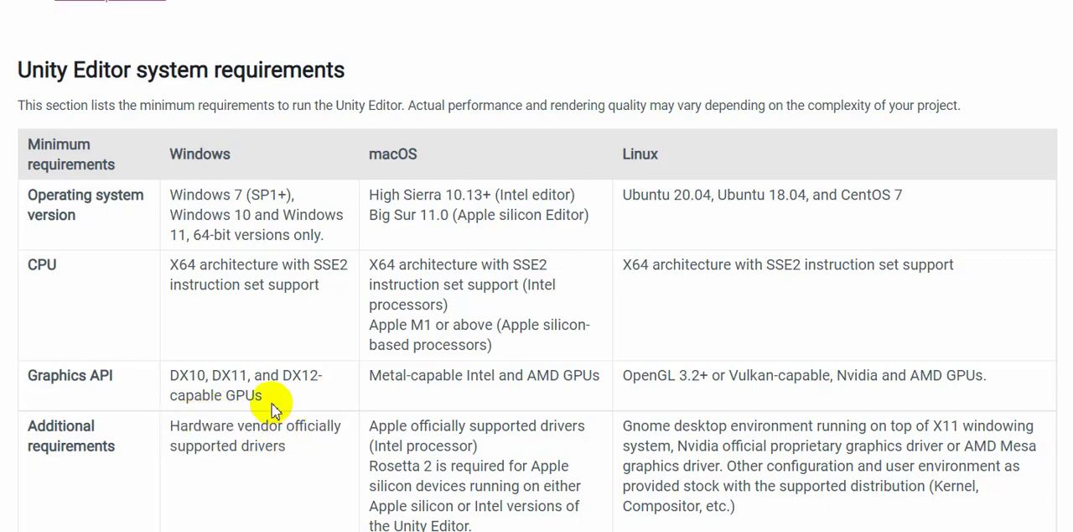
pyautogui.scroll(-2, 271, 403)
pyautogui.scroll(-7, 273, 404)
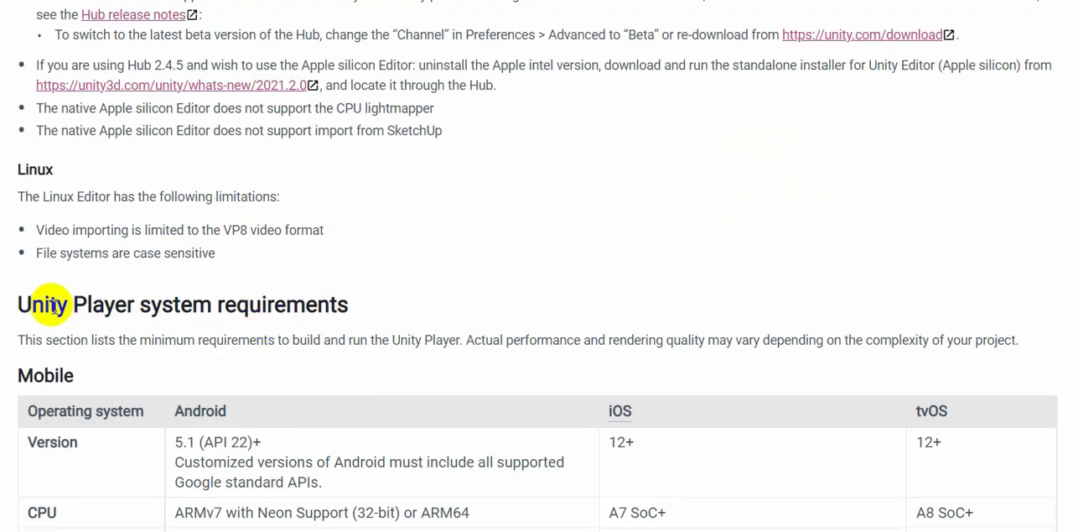
# Look through the Unity Player requirements for mobile, console and desktop, and the XR platform requirements.
pyautogui.moveTo(20, 375); pyautogui.dragTo(89, 383)
pyautogui.scroll(-1, 249, 371)
pyautogui.scroll(-4, 247, 367)
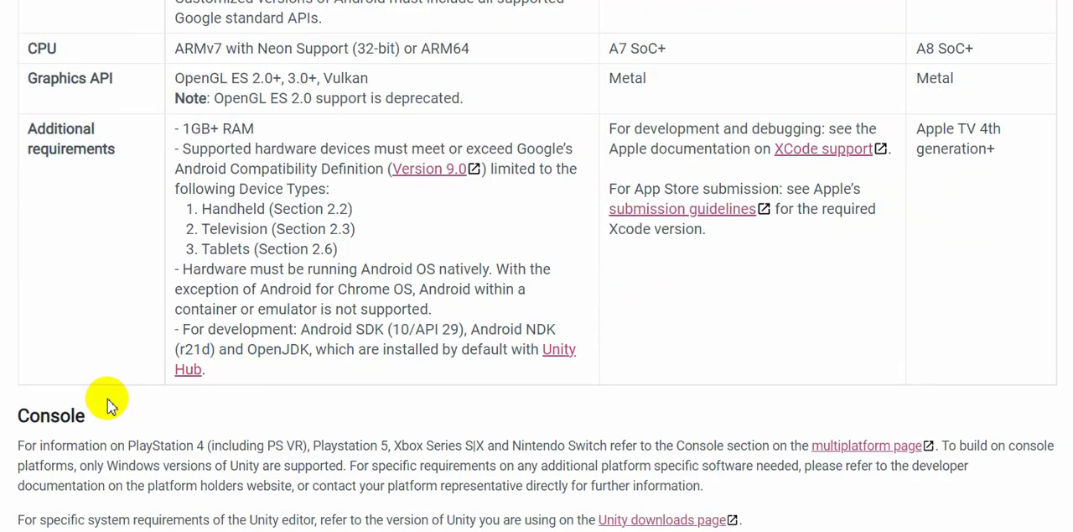
pyautogui.scroll(-4, 106, 402)
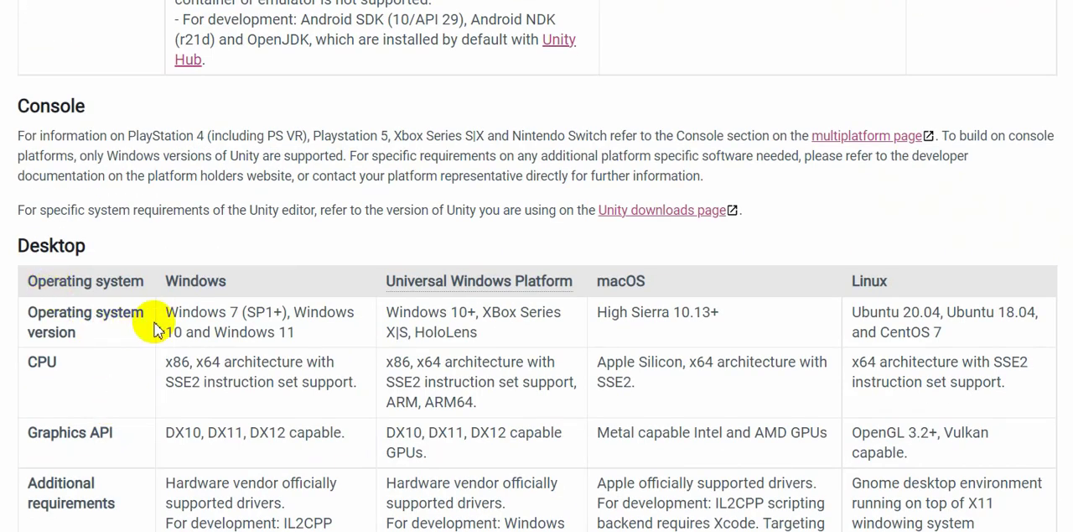
pyautogui.scroll(-10, 220, 369)
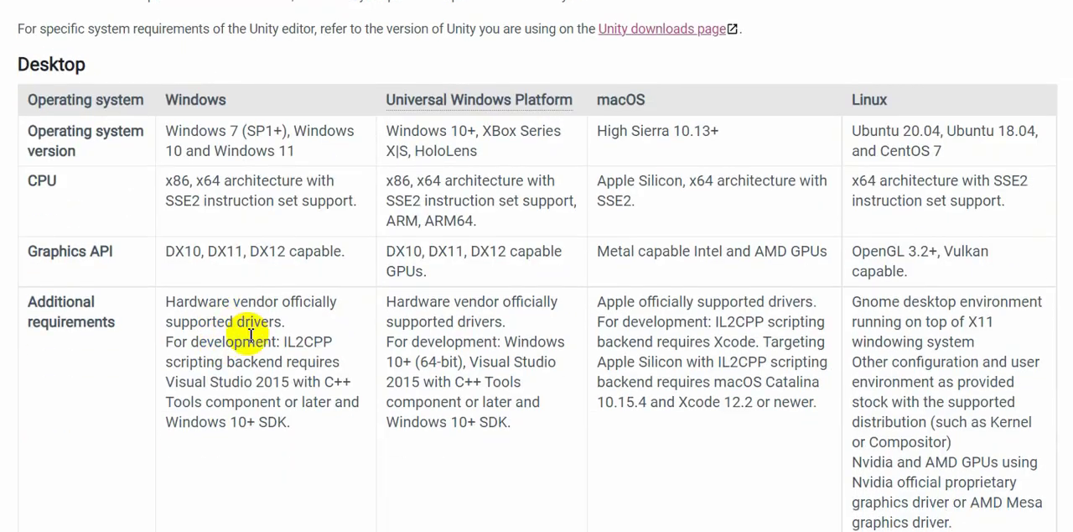
pyautogui.scroll(-9, 250, 335)
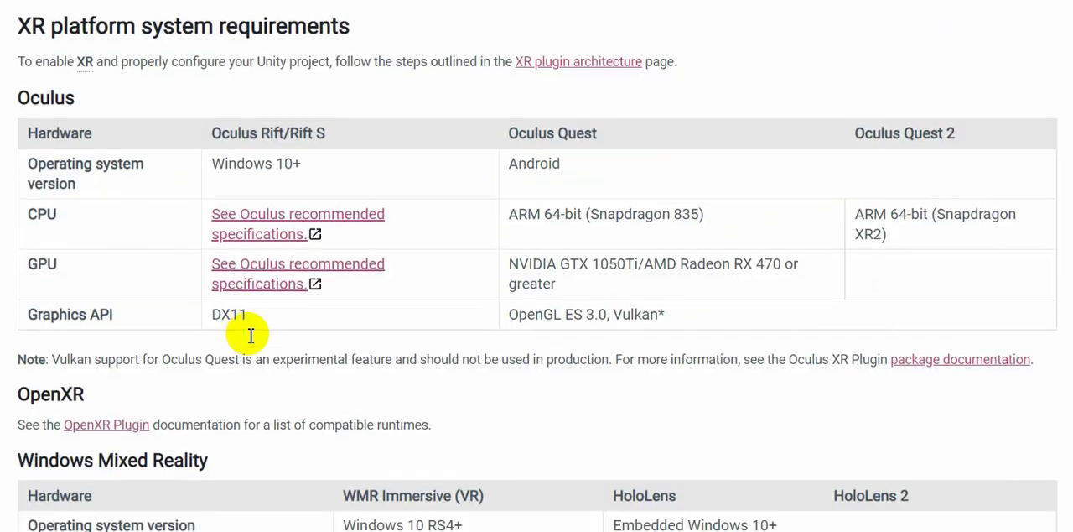
pyautogui.scroll(-8, 250, 340)
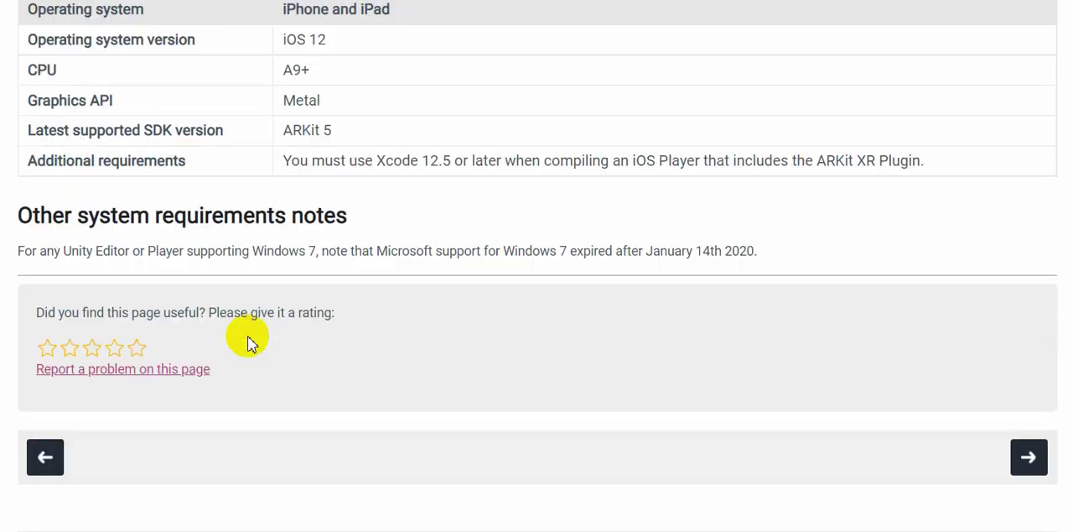
pyautogui.scroll(20, 250, 340)
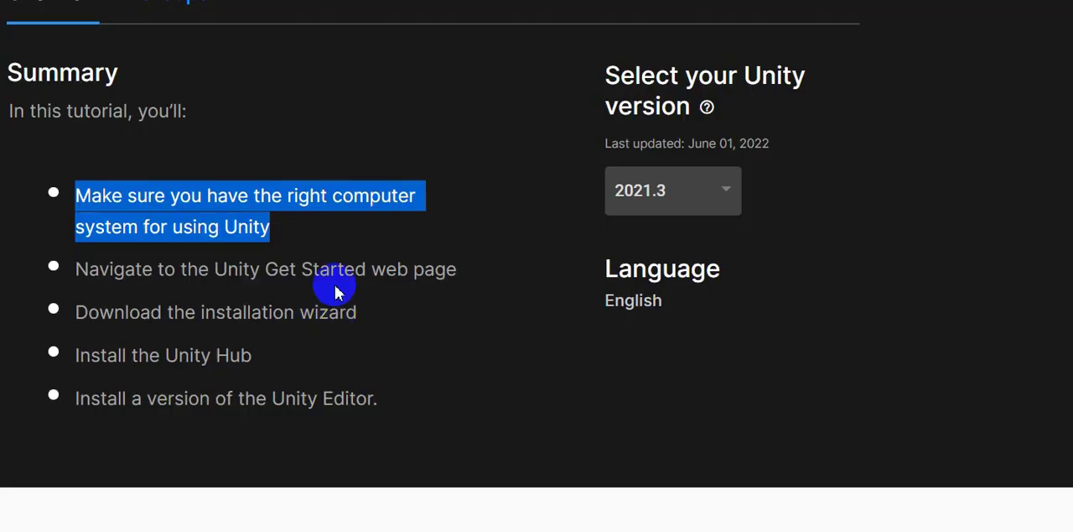
# Read the Overview and Before you begin sections of the Unity installation tutorial.
pyautogui.scroll(-6, 319, 290)
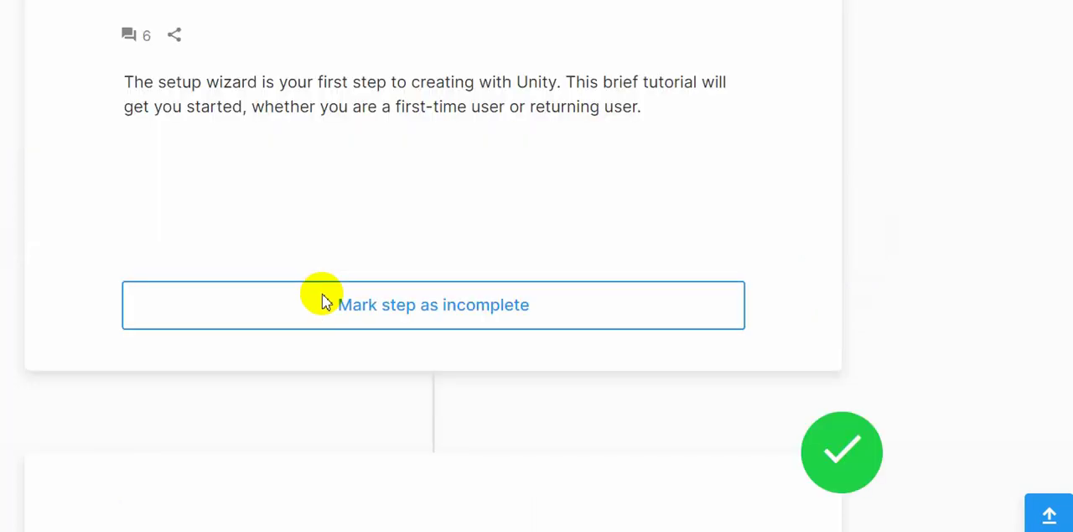
pyautogui.scroll(-1, 321, 300)
pyautogui.scroll(4, 321, 300)
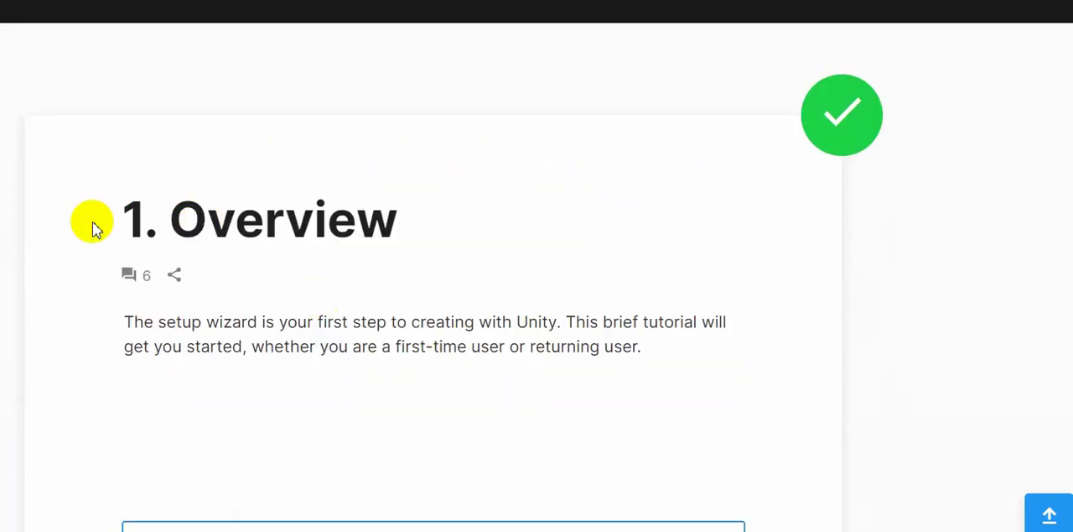
pyautogui.moveTo(94, 228); pyautogui.dragTo(149, 216)
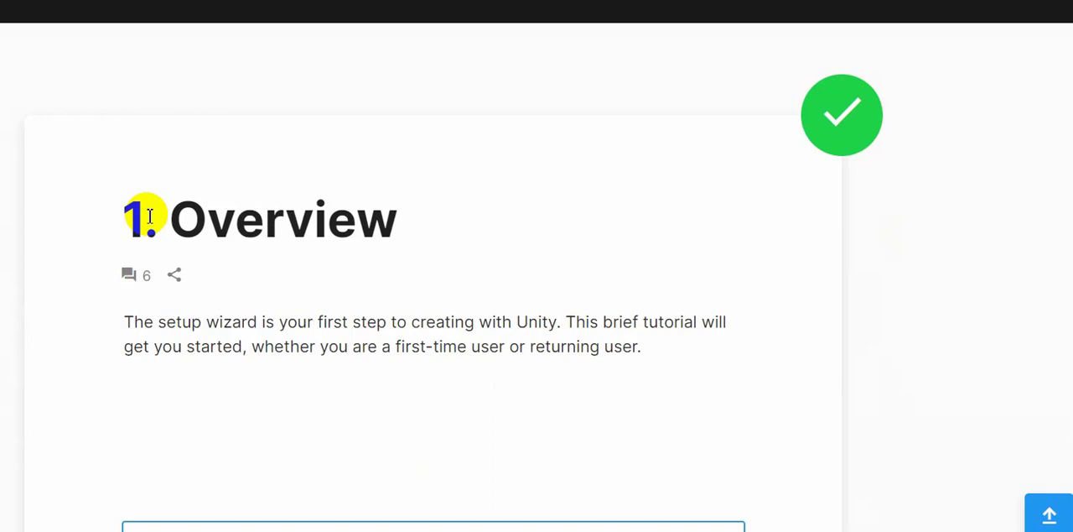
pyautogui.click(143, 201)
pyautogui.scroll(-5, 310, 216)
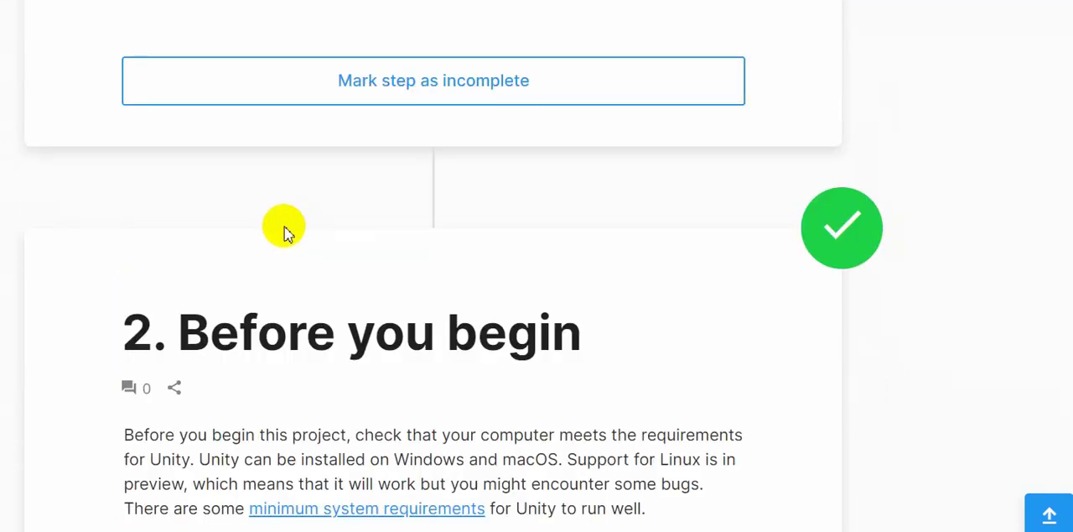
pyautogui.scroll(-3, 285, 230)
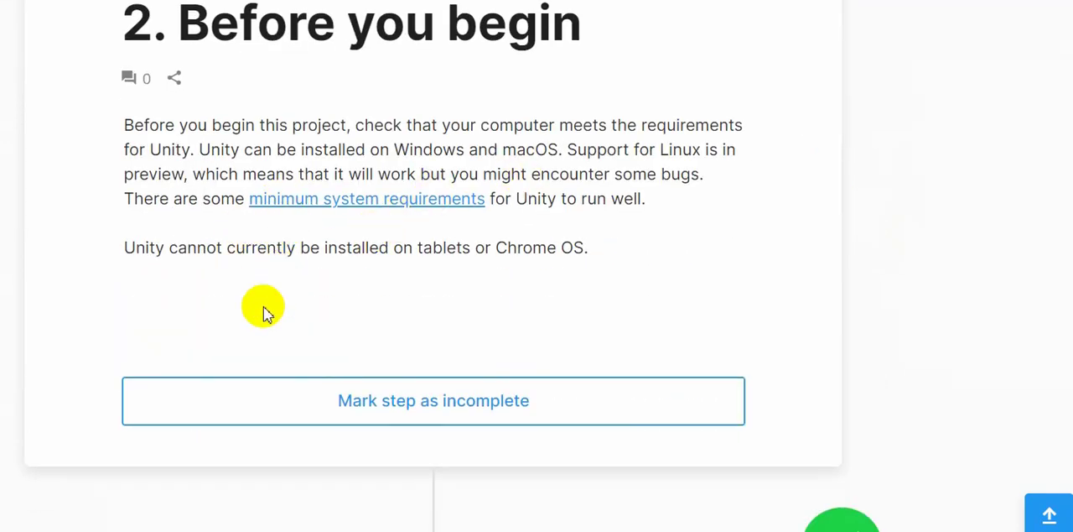
pyautogui.scroll(-5, 537, 319)
pyautogui.scroll(-2, 397, 259)
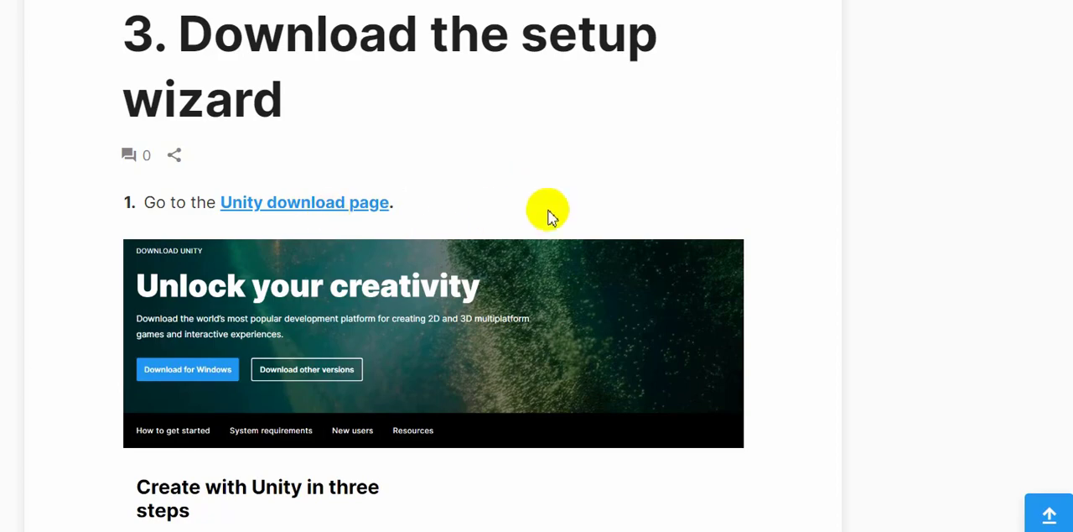
# View the enlarged Unity download page image, close it, and read the instructions for downloading the setup wizard and installing the Unity Hub.
pyautogui.scroll(-3, 443, 238)
pyautogui.click(468, 226)
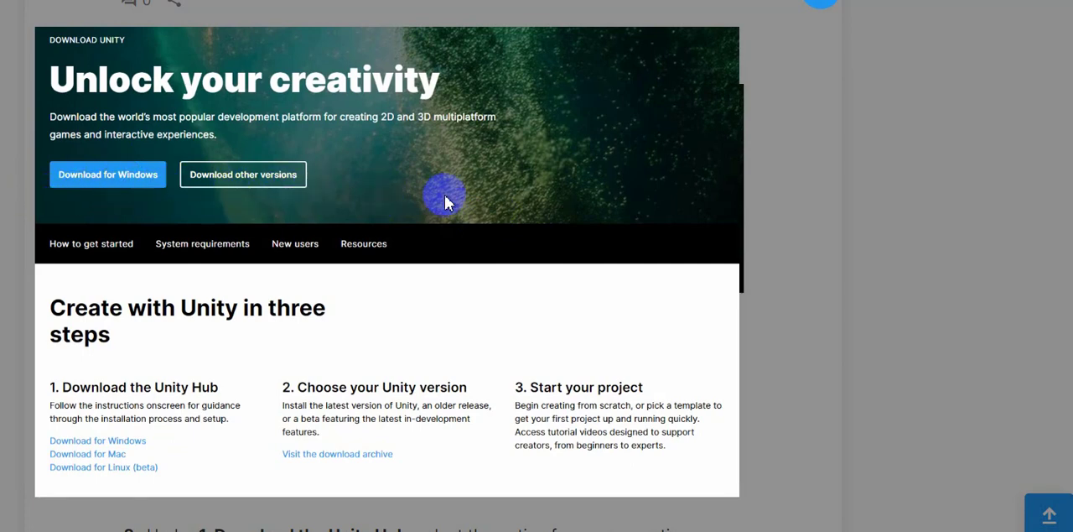
pyautogui.click(823, 10)
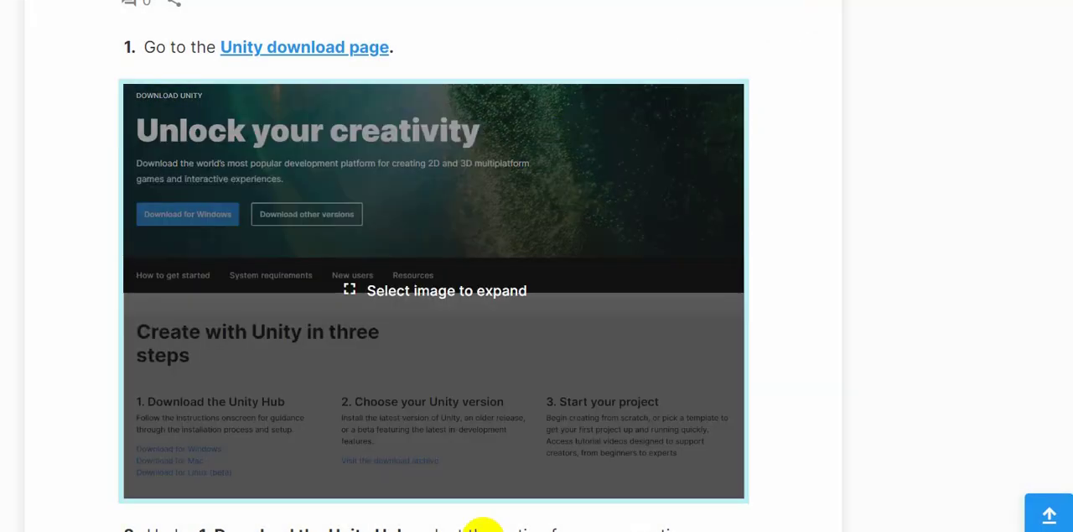
pyautogui.scroll(-3, 495, 318)
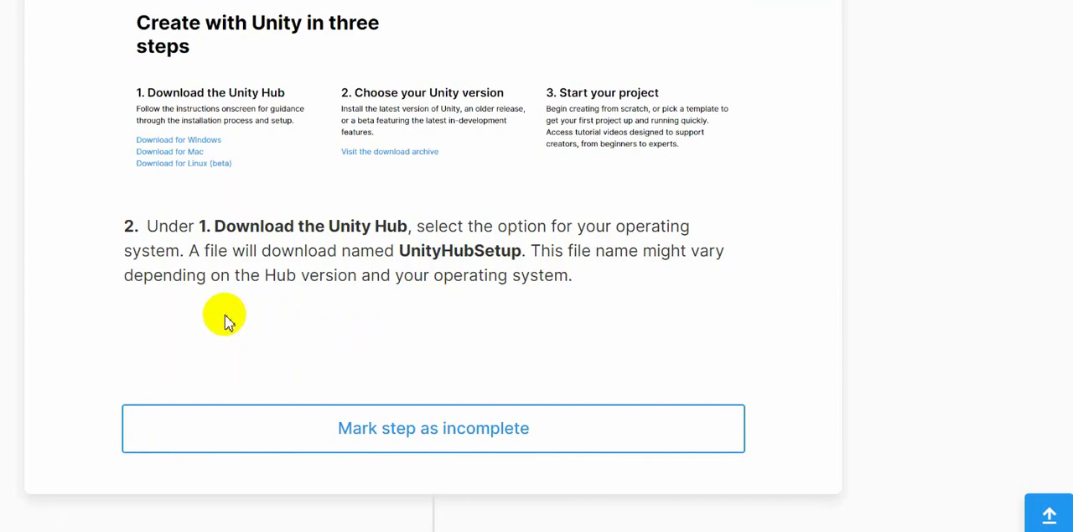
pyautogui.scroll(-6, 225, 316)
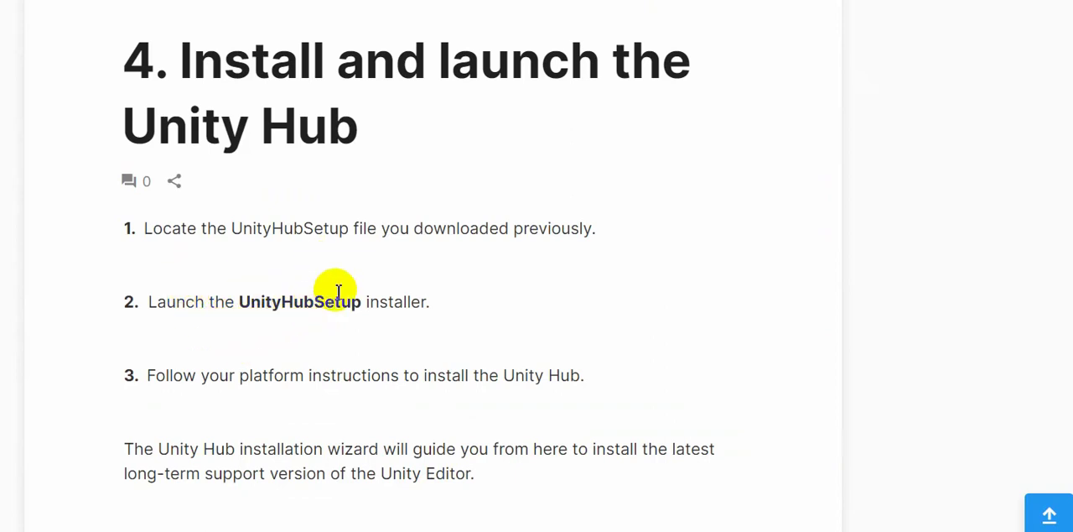
pyautogui.scroll(-3, 363, 285)
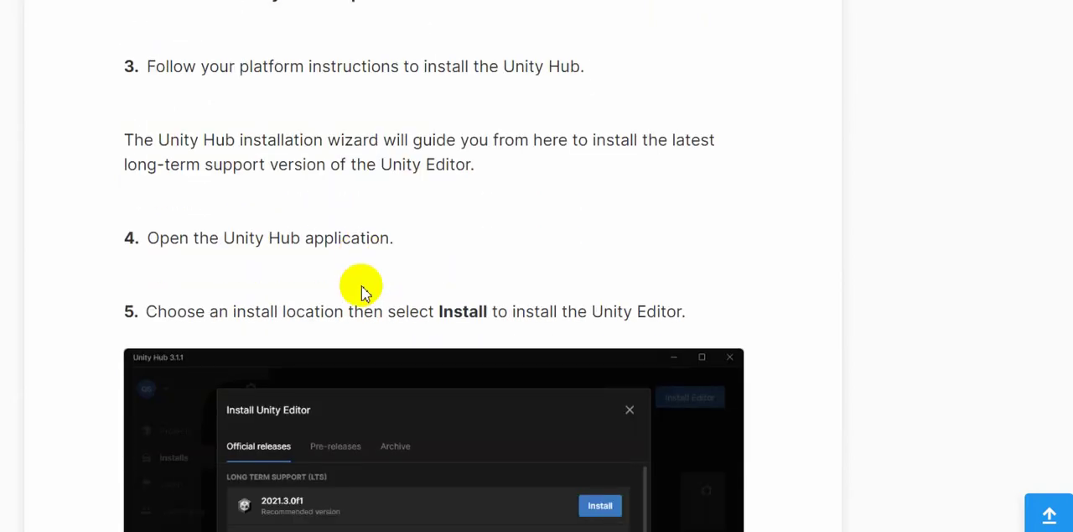
# Return to the tutorial's Download the setup wizard section and open the linked Unity download page.
pyautogui.scroll(10, 363, 294)
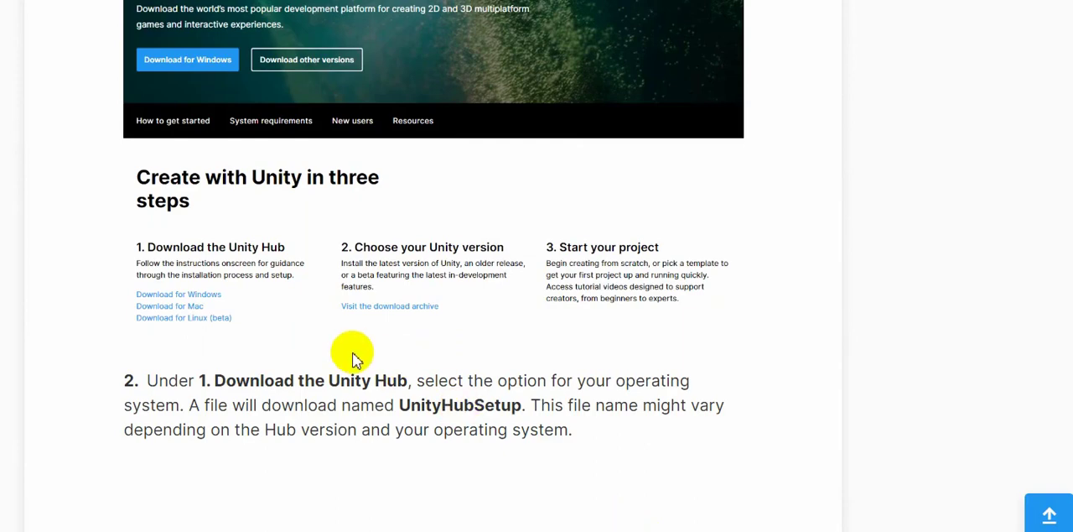
pyautogui.scroll(6, 355, 352)
pyautogui.scroll(3, 414, 216)
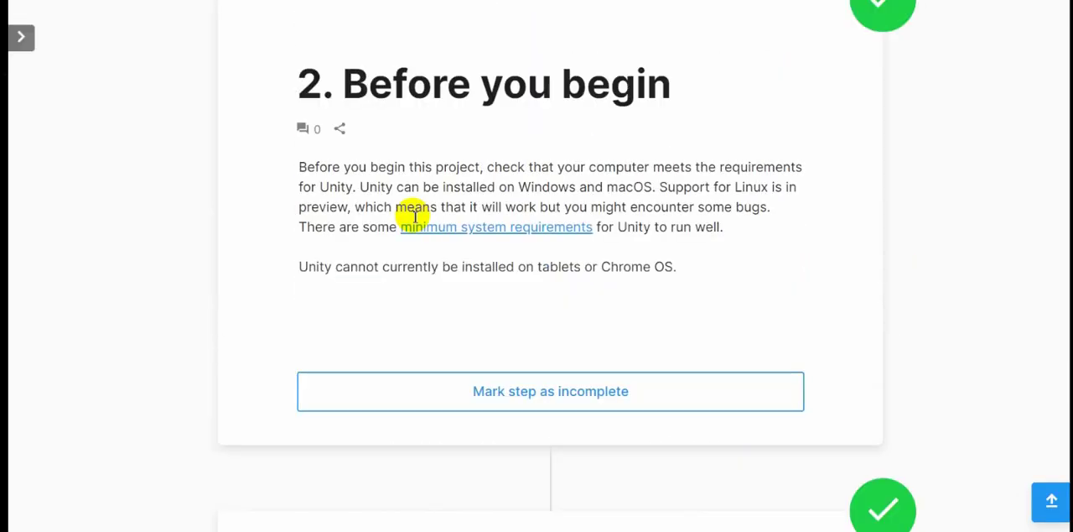
pyautogui.scroll(-4, 414, 217)
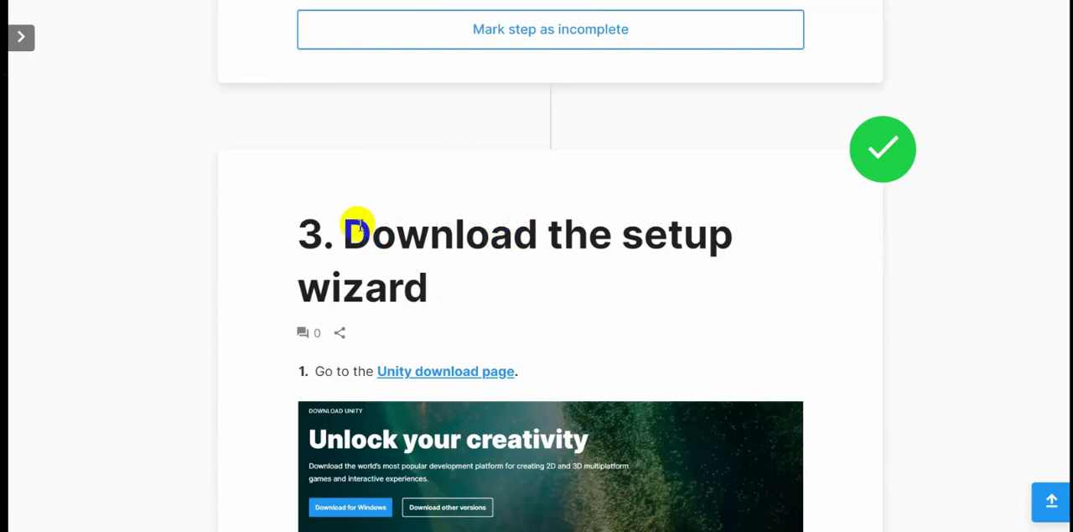
pyautogui.scroll(-2, 408, 223)
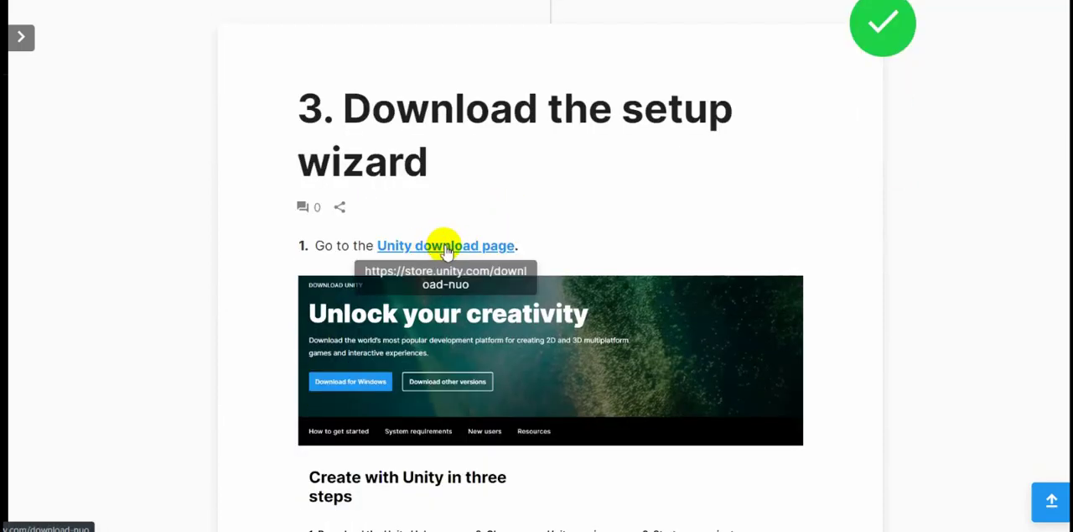
pyautogui.click(444, 246)
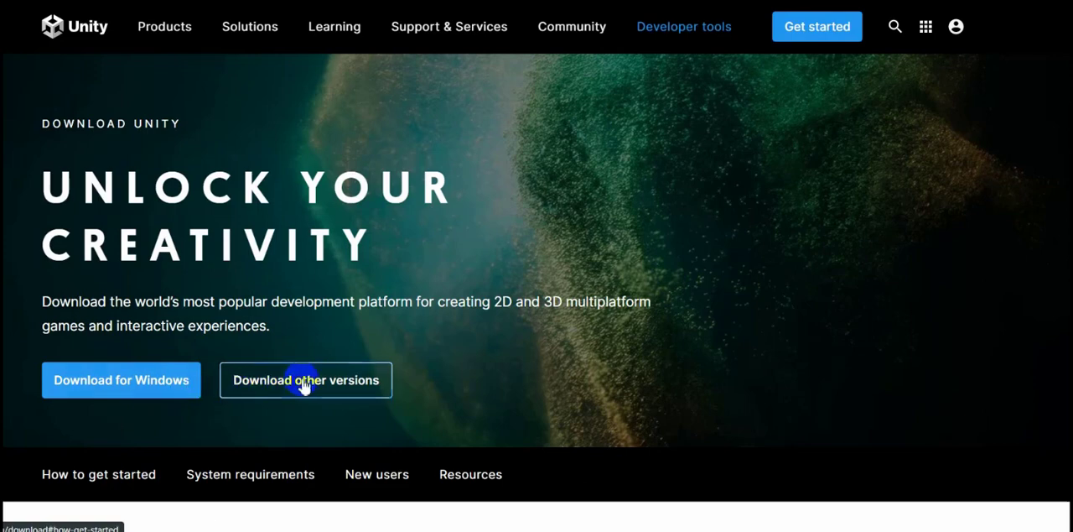
# Download the Unity Hub installer for Windows and open the browser's full list of downloads.
pyautogui.scroll(-3, 523, 197)
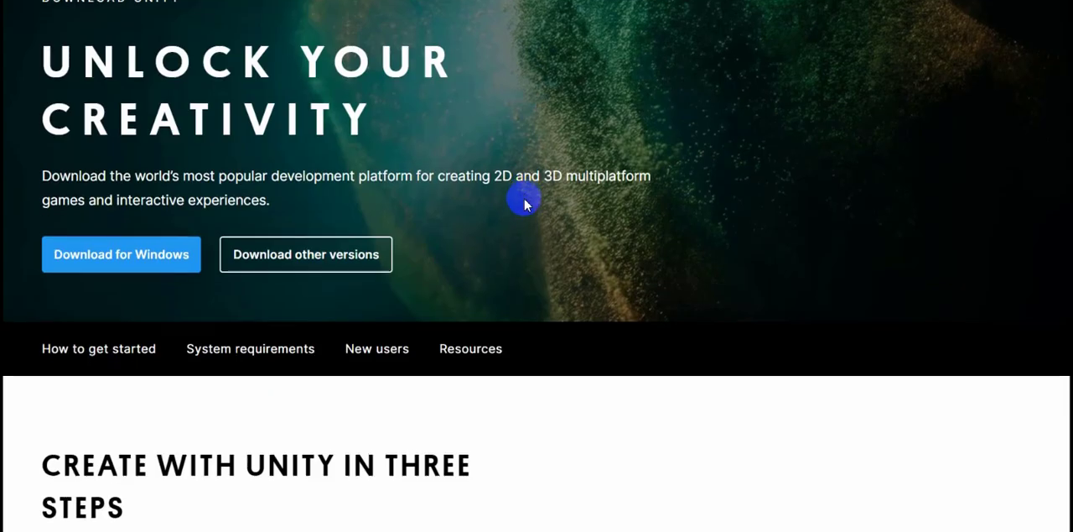
pyautogui.click(140, 261)
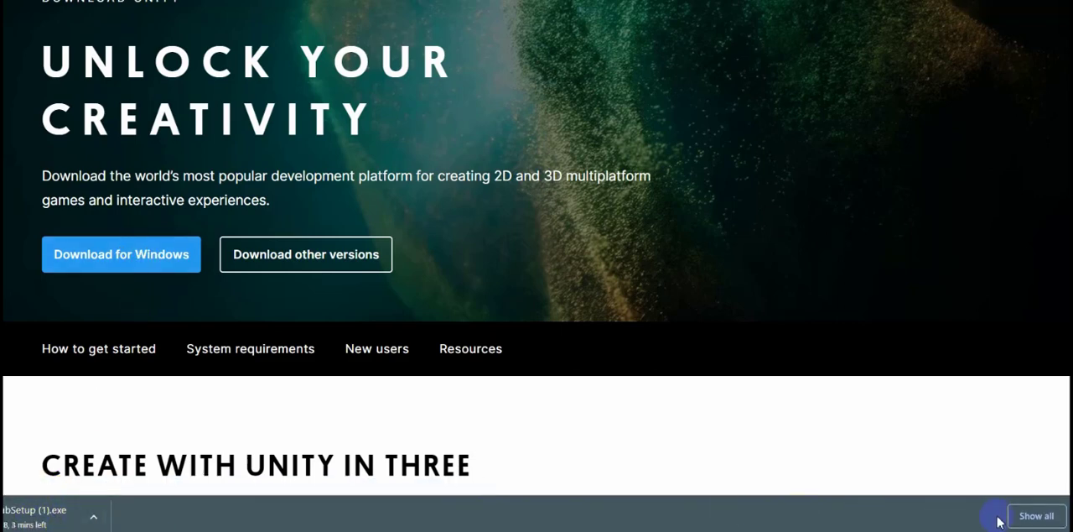
pyautogui.click(1031, 519)
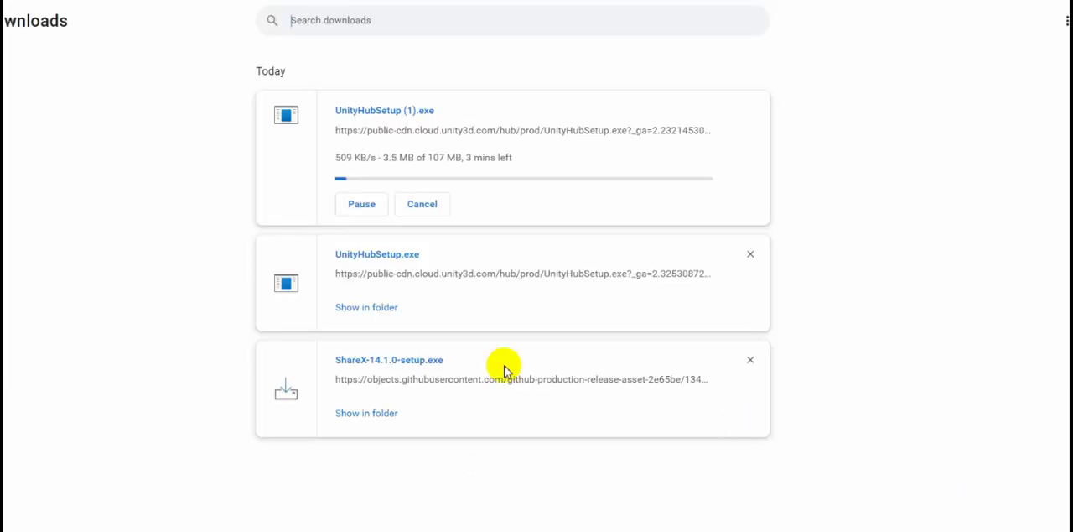
# Pause the duplicate Unity Hub download, launch the finished UnityHubSetup.exe from its folder, and close the setup wizard at its License Agreement.
pyautogui.click(356, 204)
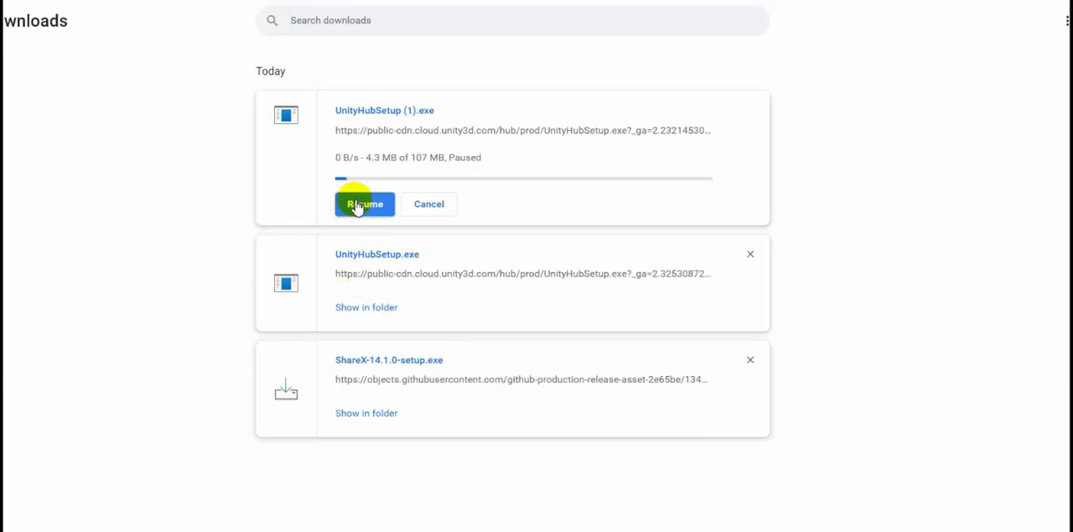
pyautogui.click(373, 309)
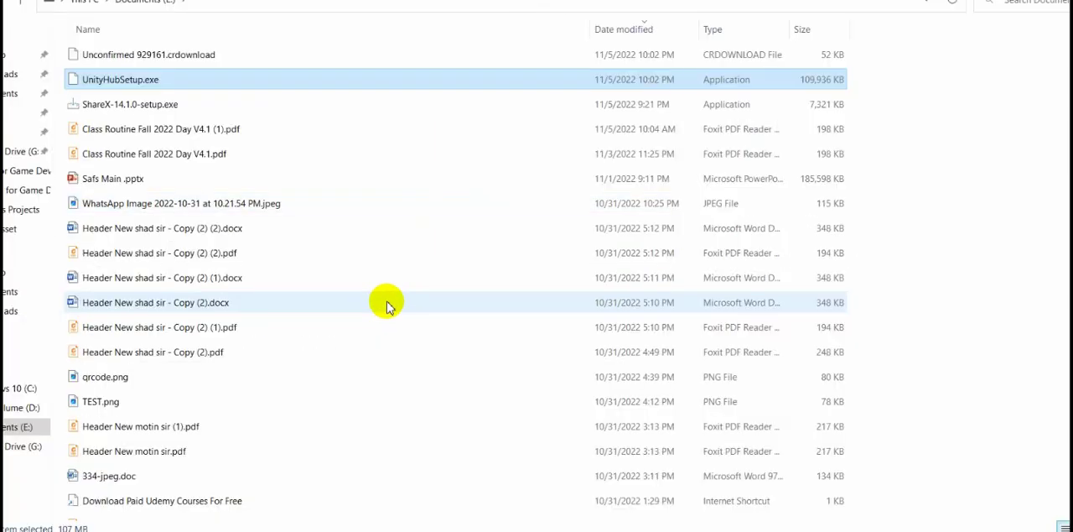
pyautogui.doubleClick(152, 79)
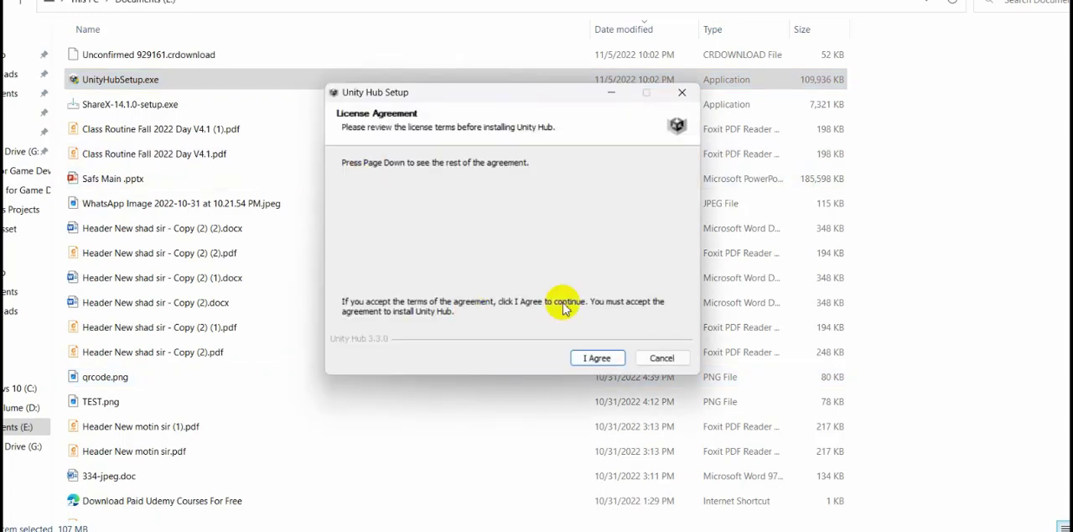
pyautogui.click(683, 92)
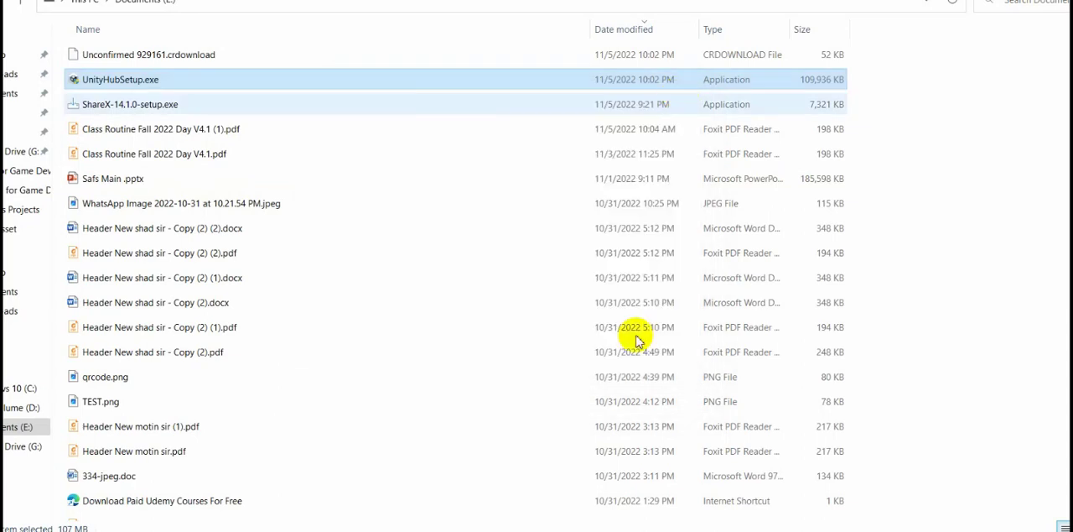
# Switch to the already installed Unity Hub and view its Projects and Installs pages.
pyautogui.moveTo(696, 530)
pyautogui.click(663, 530)
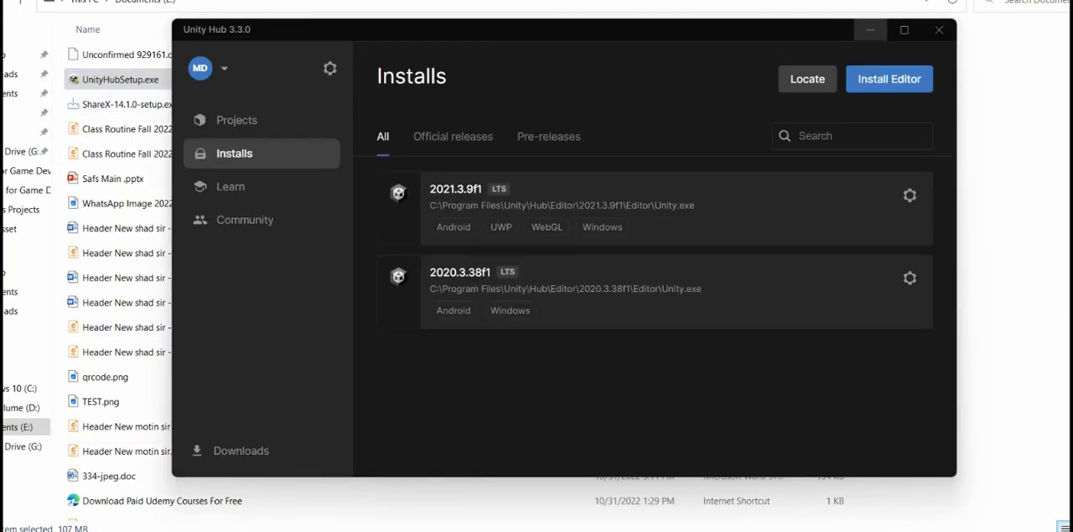
pyautogui.click(239, 120)
pyautogui.click(243, 153)
# Review the add-on modules for Unity 2021.3.9f1, select and deselect Mac Dedicated Server Build Support, and close the module list.
pyautogui.click(915, 204)
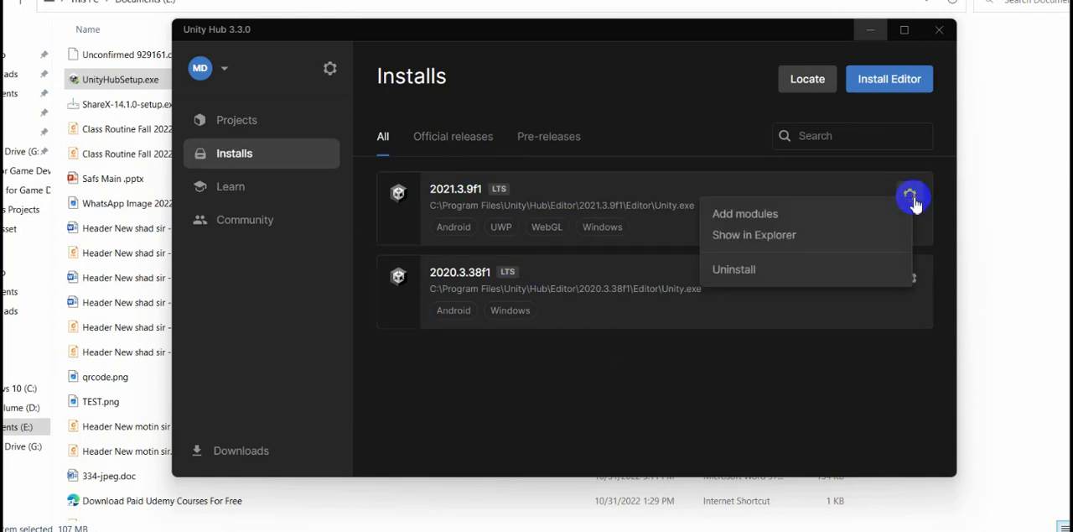
pyautogui.click(810, 216)
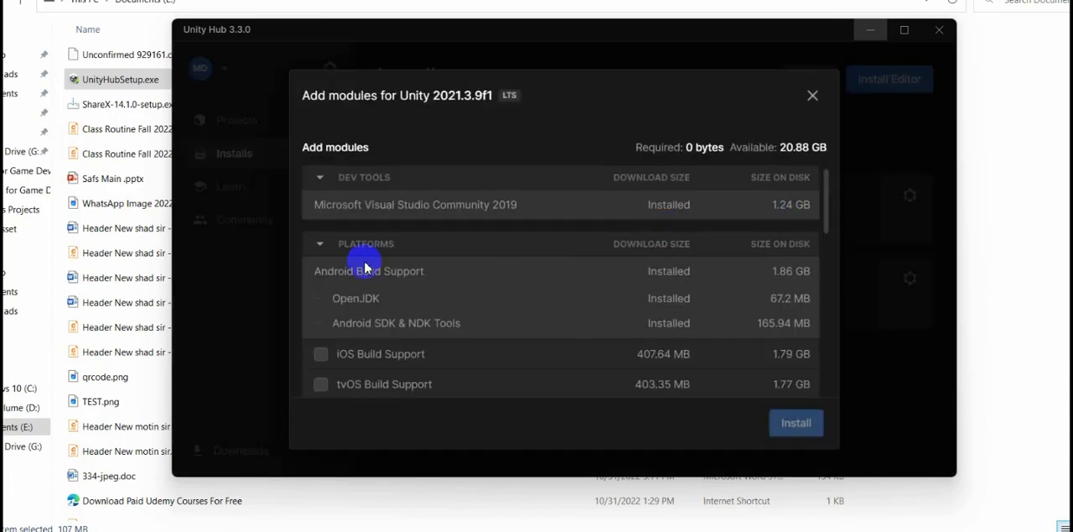
pyautogui.scroll(-5, 372, 307)
pyautogui.scroll(2, 378, 313)
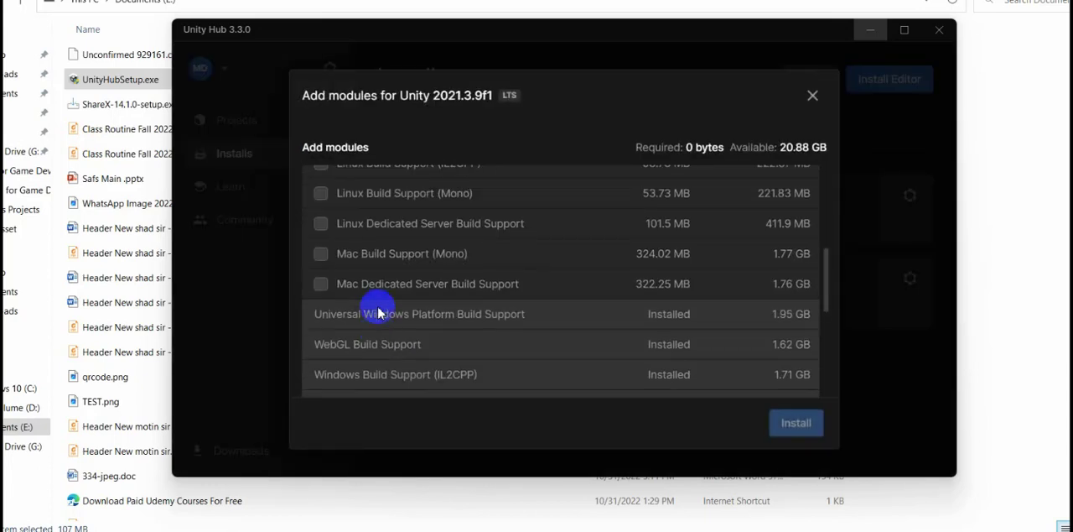
pyautogui.click(322, 285)
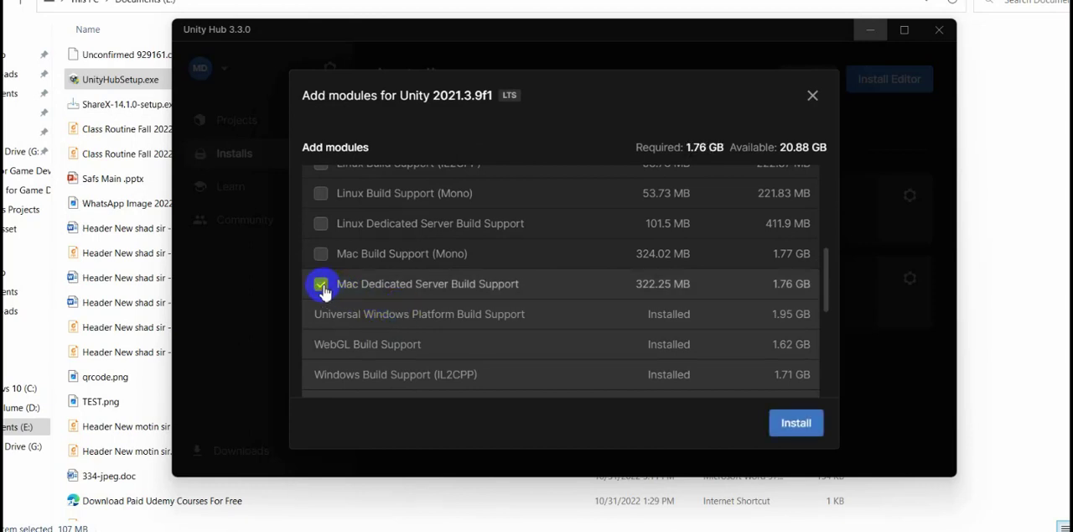
pyautogui.click(796, 424)
pyautogui.click(321, 284)
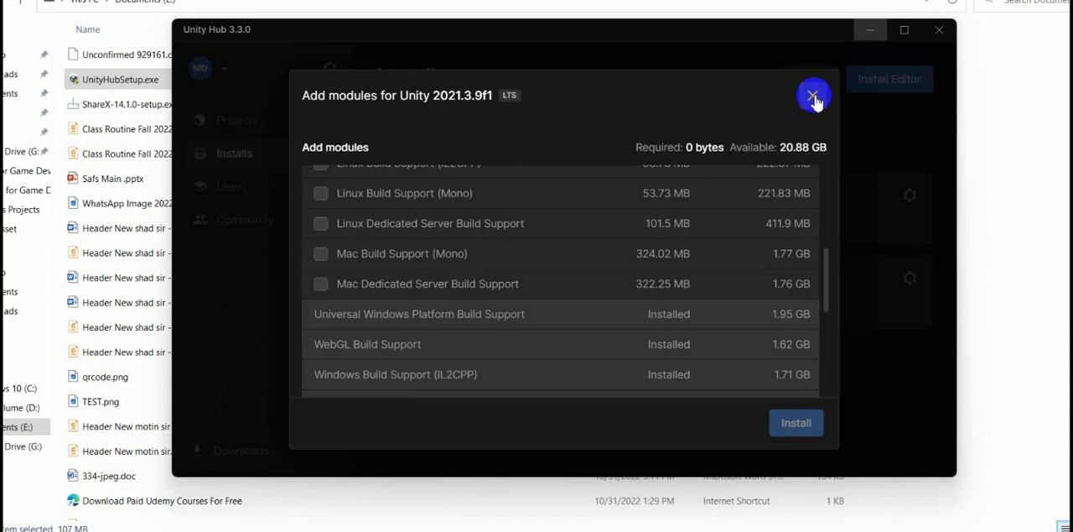
pyautogui.click(812, 107)
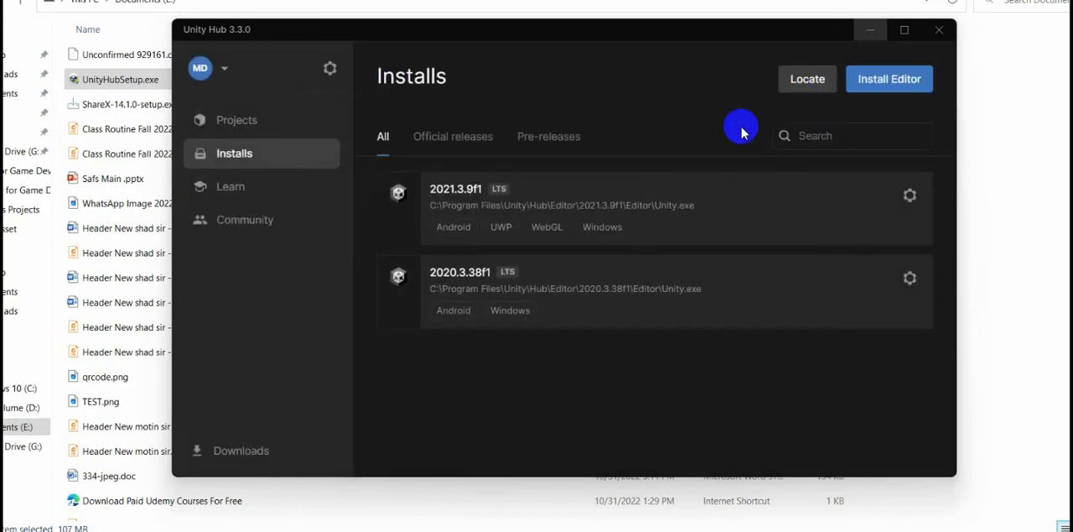
# Start installing Unity Editor 2021.3.12f1 LTS and select Android Build Support with OpenJDK and Android SDK & NDK Tools.
pyautogui.click(894, 84)
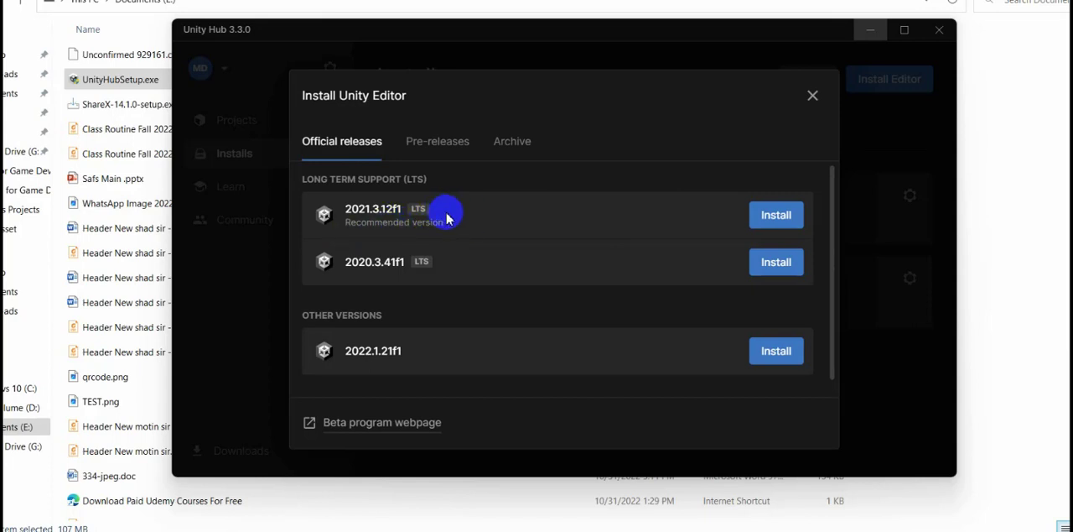
pyautogui.click(780, 216)
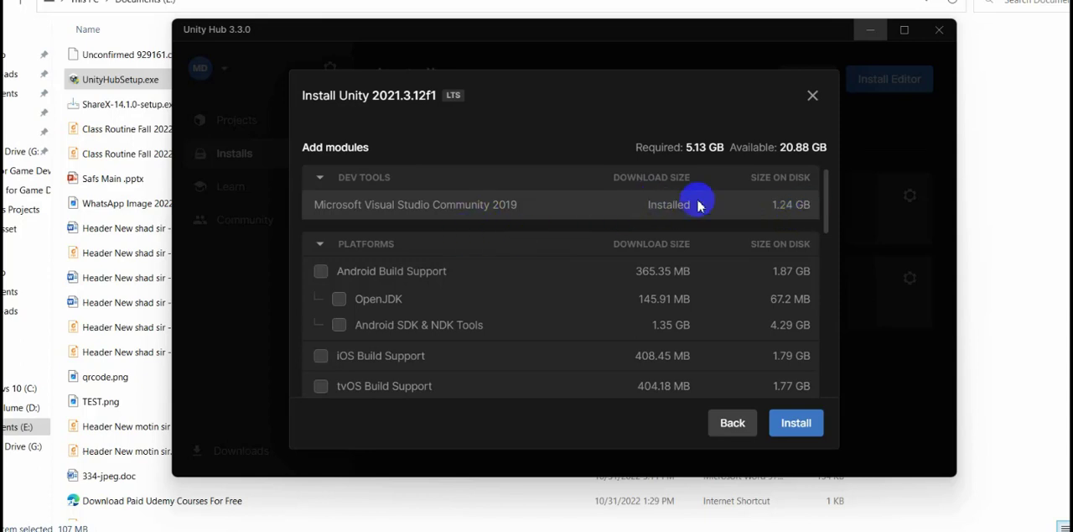
pyautogui.scroll(-5, 503, 226)
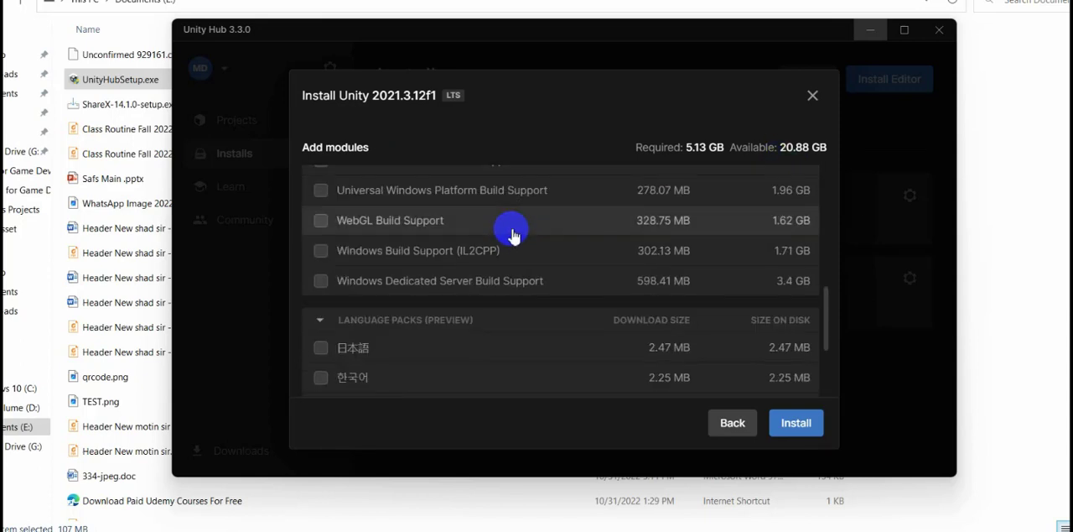
pyautogui.scroll(-3, 507, 235)
pyautogui.scroll(10, 499, 243)
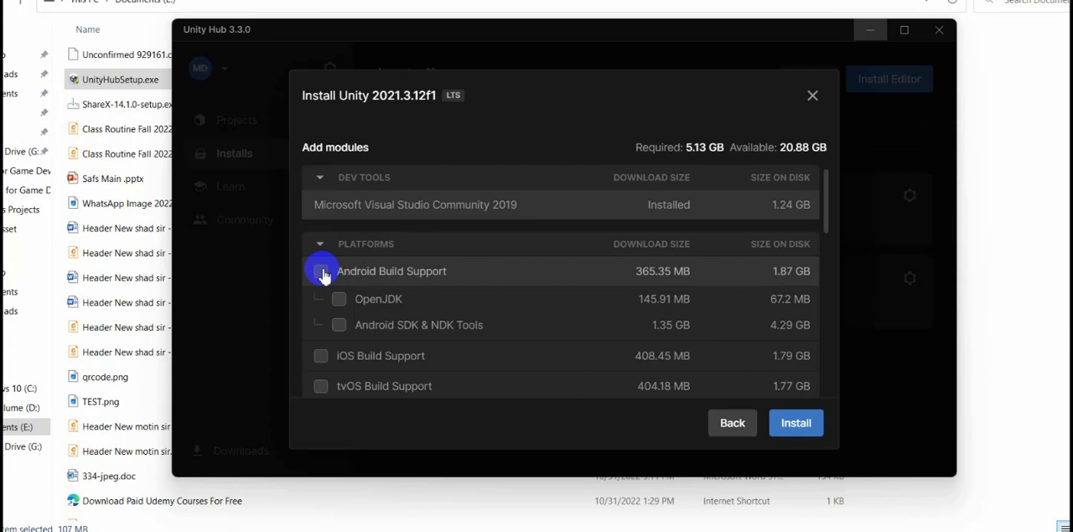
pyautogui.click(365, 331)
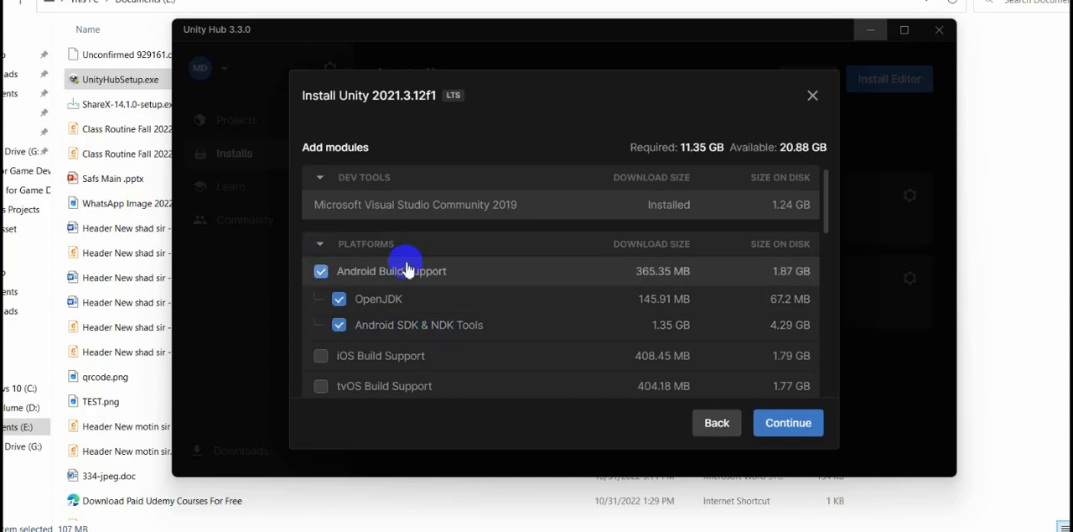
# Add Universal Windows Platform, WebGL, Windows (IL2CPP) and Windows Dedicated Server build support plus Documentation to the 2021.3.12f1 installation.
pyautogui.scroll(-5, 503, 288)
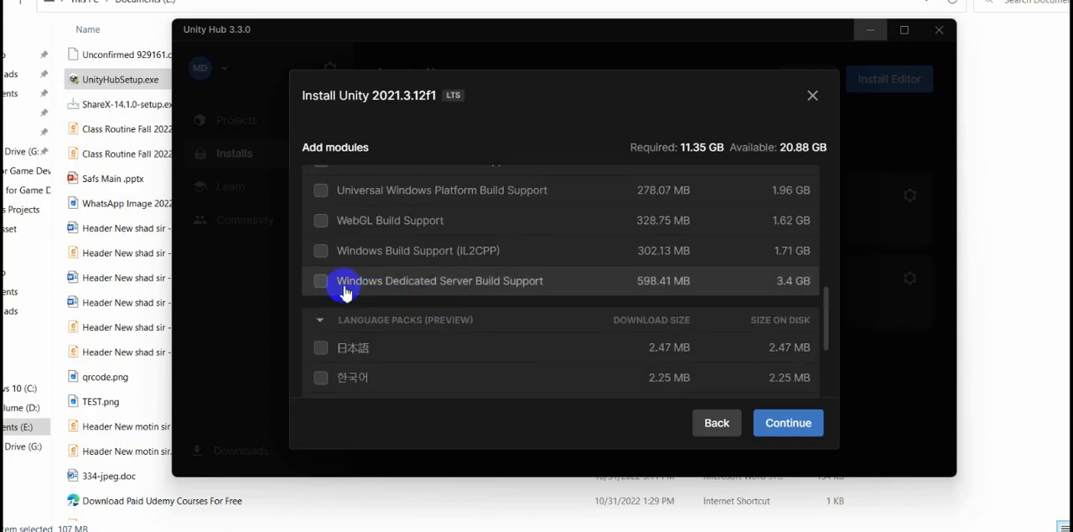
pyautogui.scroll(3, 380, 300)
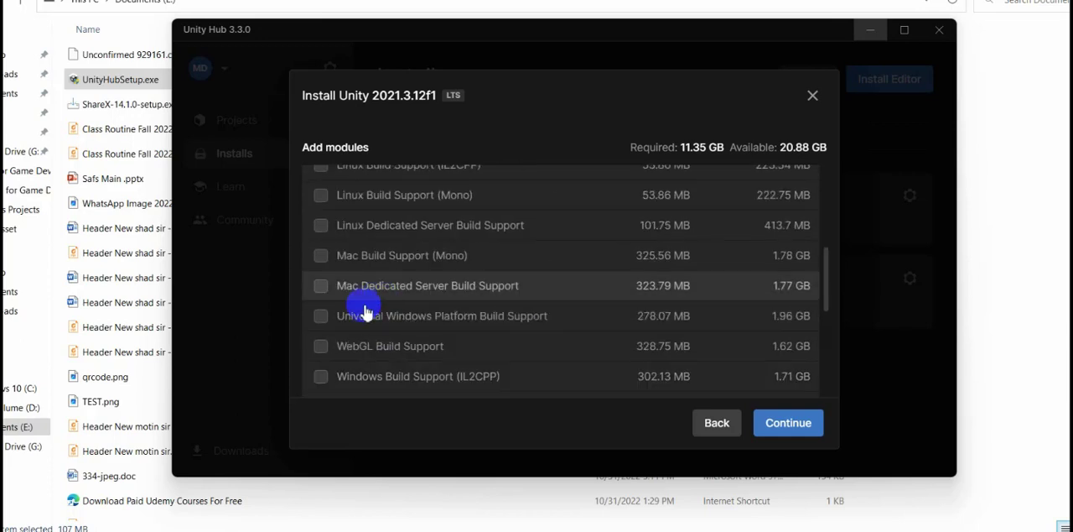
pyautogui.click(321, 346)
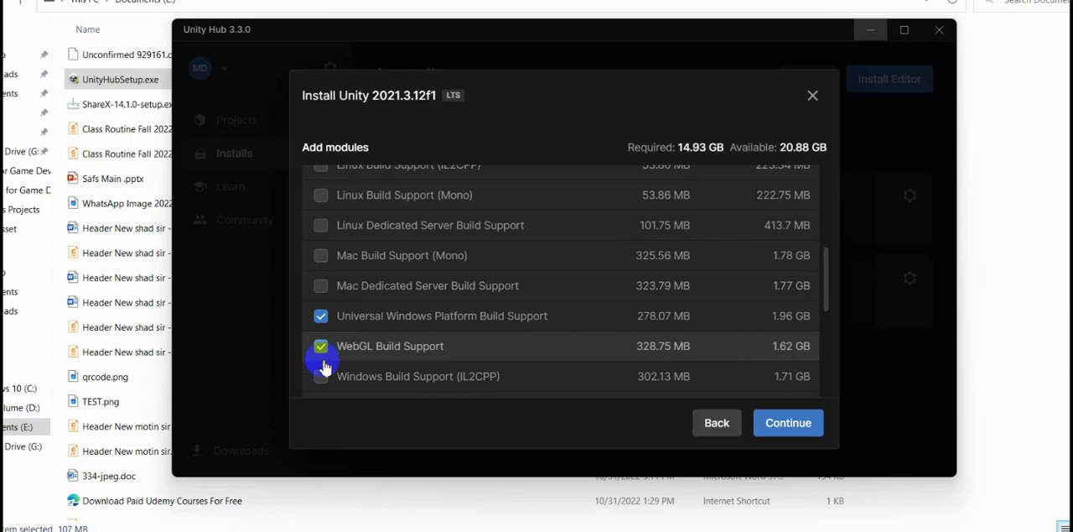
pyautogui.click(321, 375)
pyautogui.scroll(-2, 413, 328)
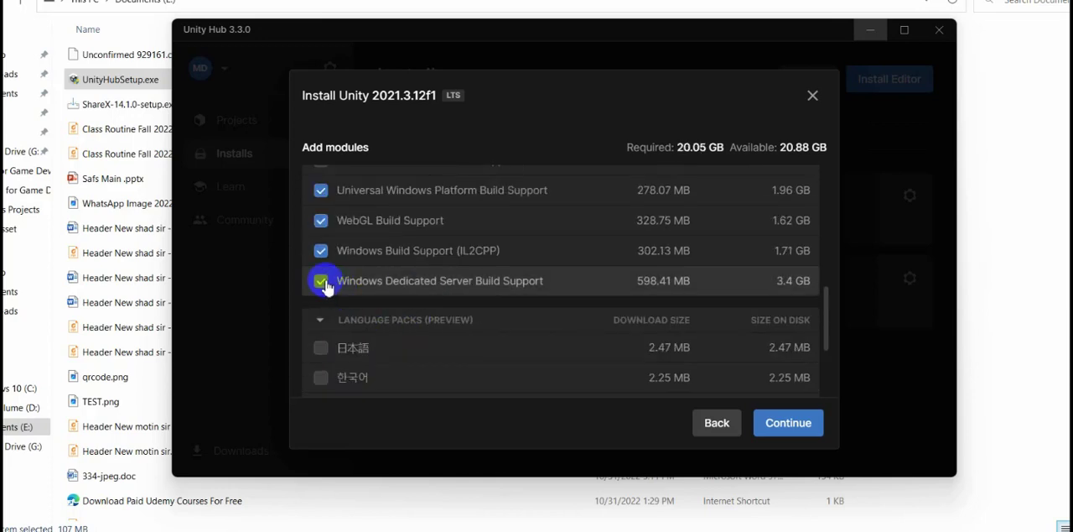
pyautogui.scroll(-3, 455, 276)
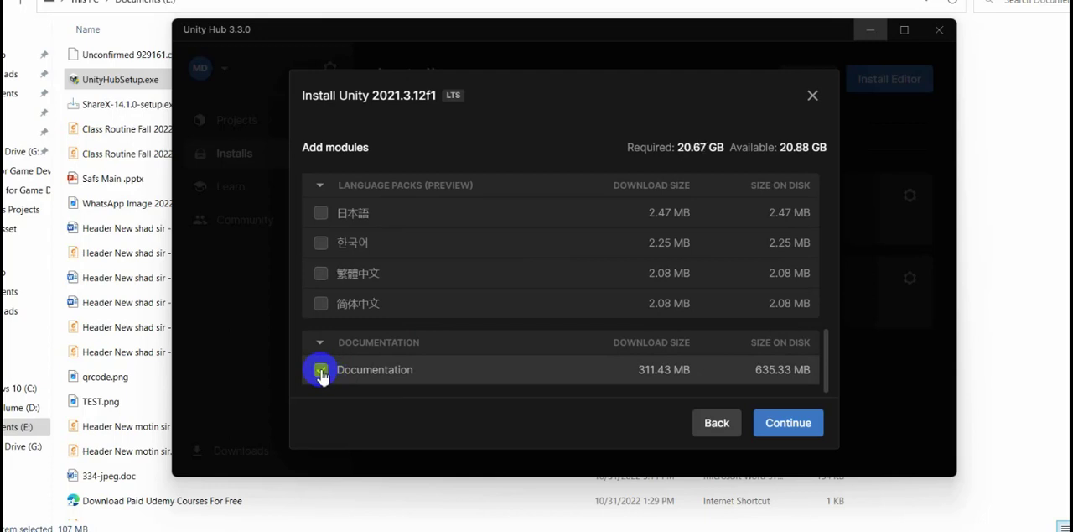
pyautogui.scroll(10, 467, 371)
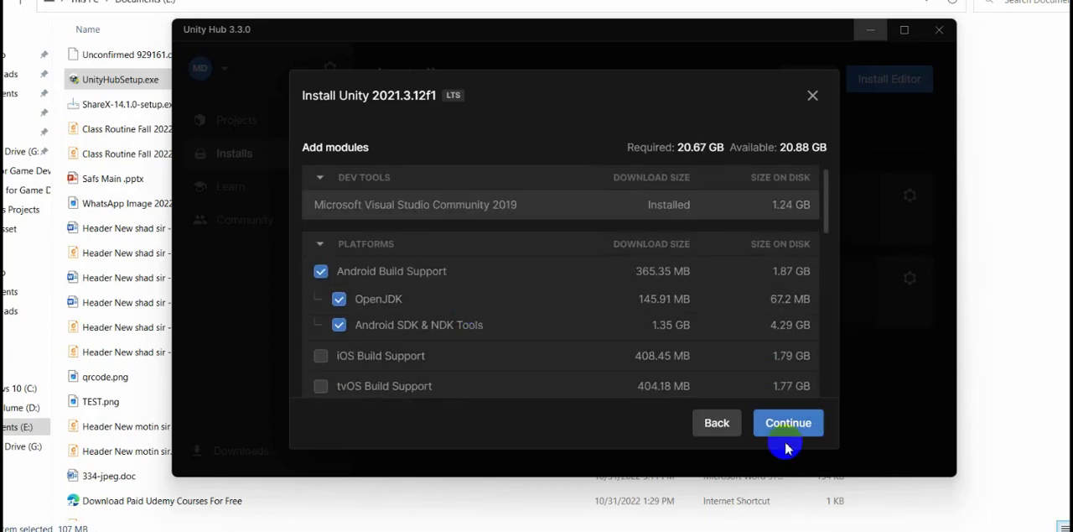
# Accept the Android SDK and NDK license terms and start installing Unity 2021.3.12f1 with the selected modules.
pyautogui.click(786, 428)
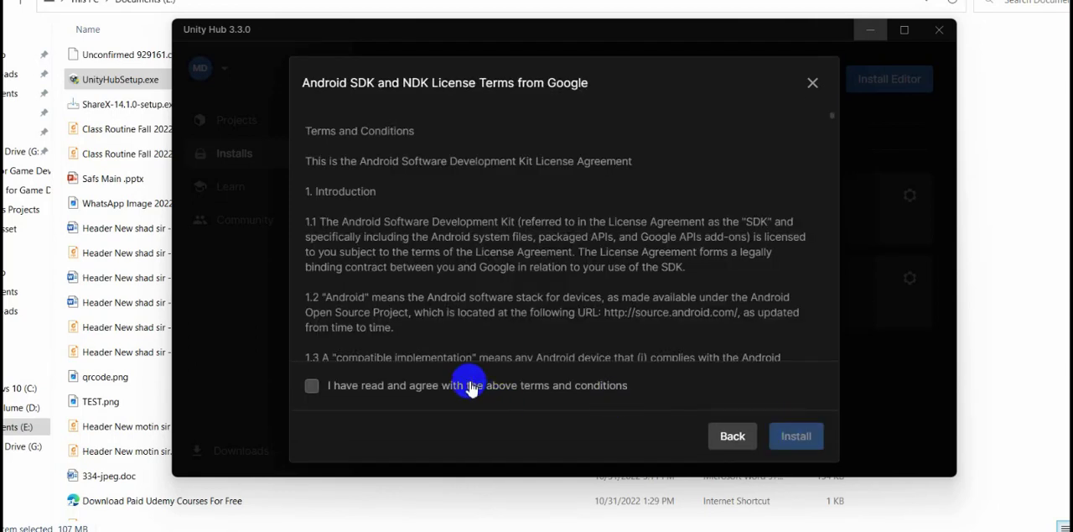
pyautogui.click(471, 386)
pyautogui.click(799, 438)
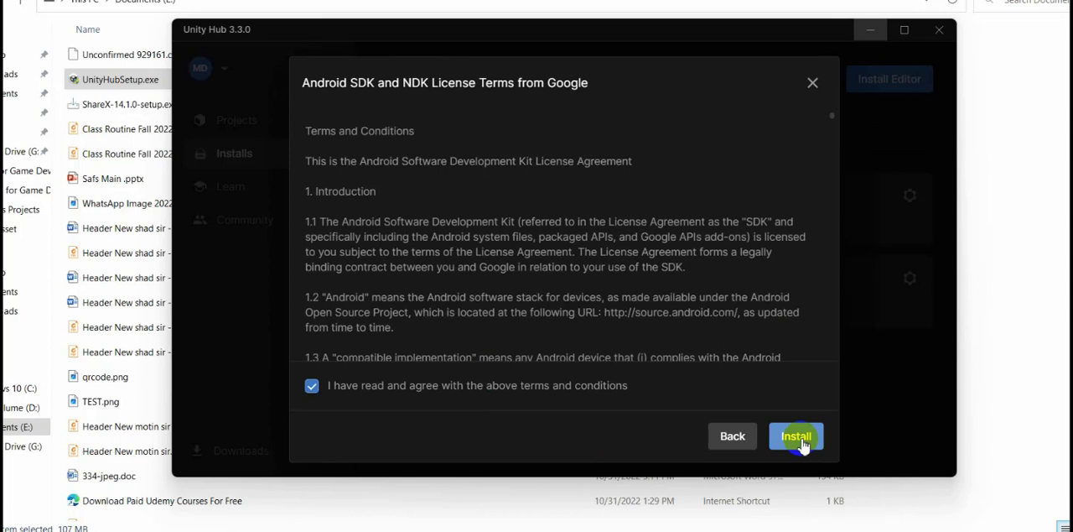
pyautogui.click(799, 438)
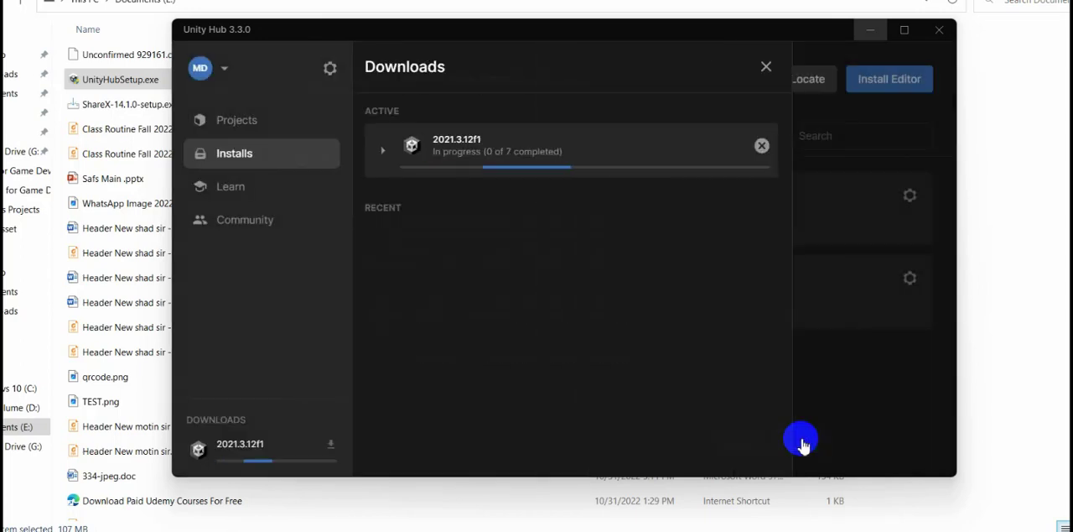
# Expand the 2021.3.12f1 download and review the progress of the editor and its modules.
pyautogui.click(387, 151)
pyautogui.scroll(-3, 630, 277)
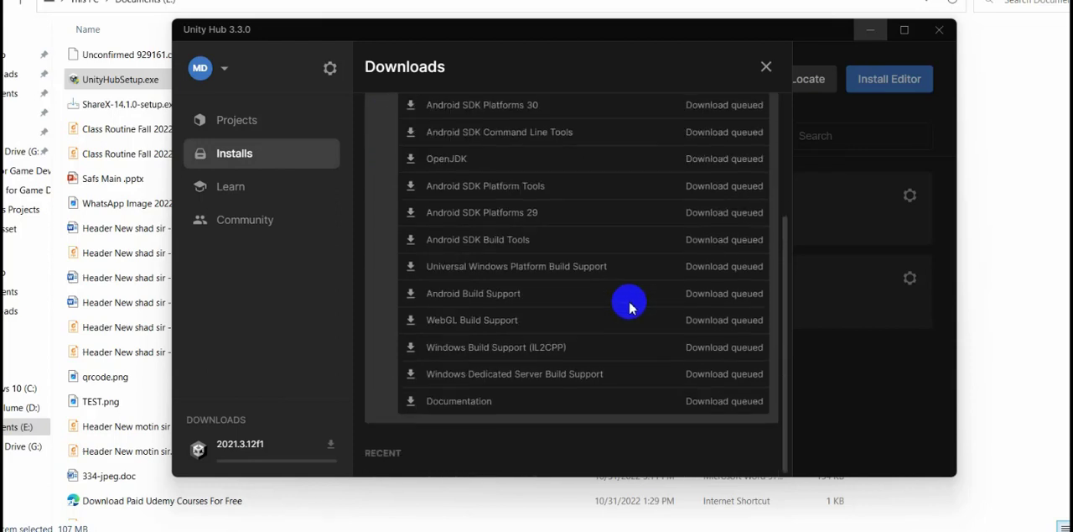
pyautogui.scroll(3, 541, 370)
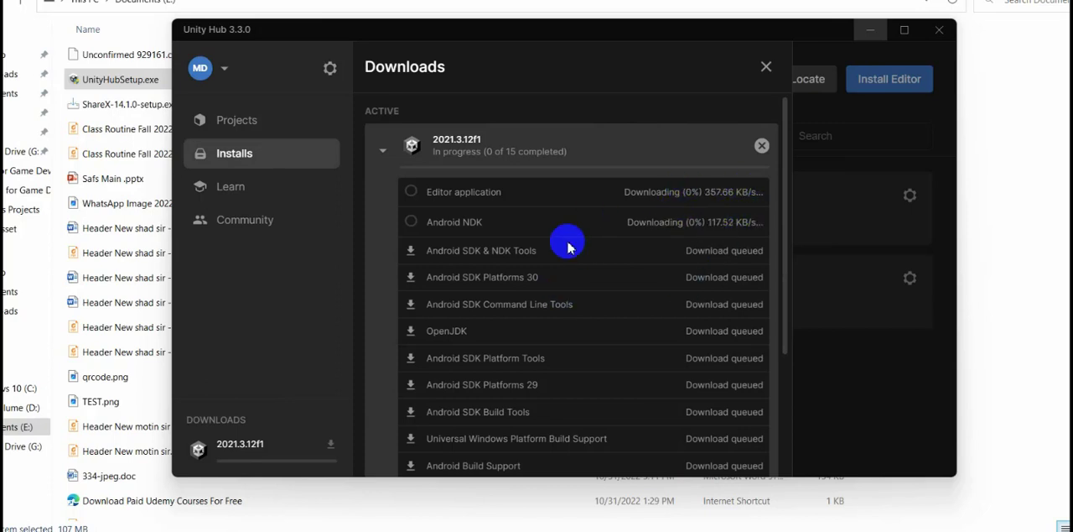
pyautogui.scroll(-4, 645, 299)
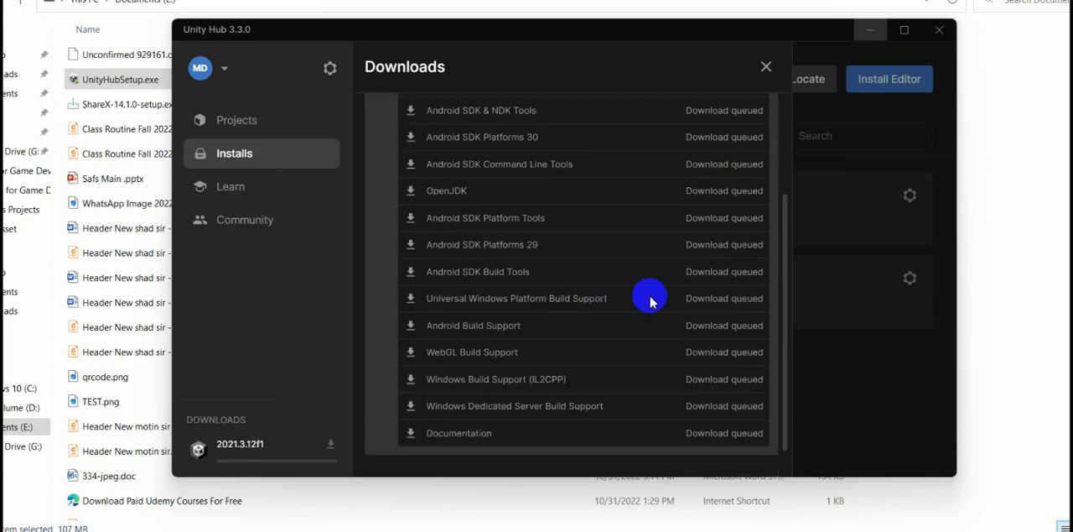
pyautogui.scroll(4, 616, 260)
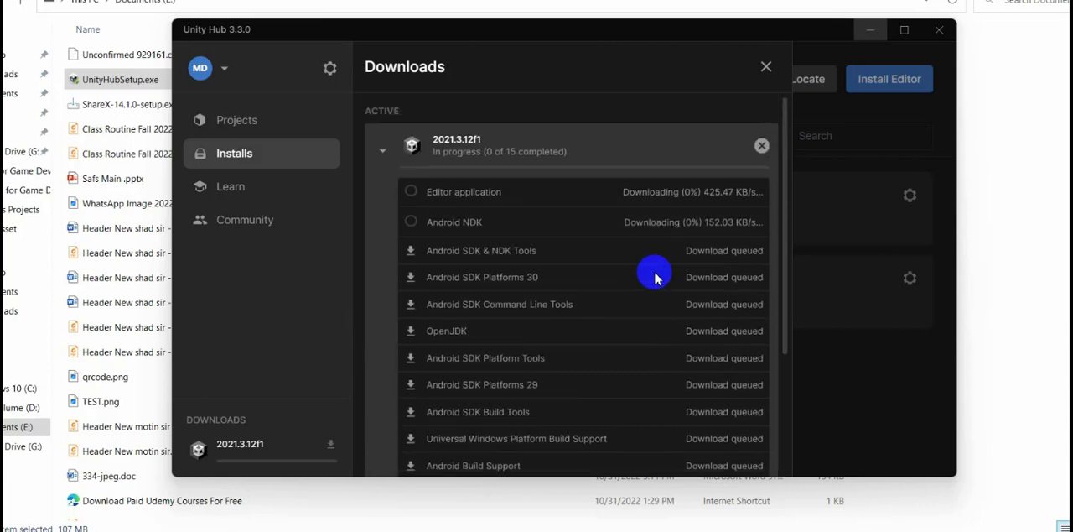
# Cancel the download of all Unity 2021.3.12f1 items and close the downloads list.
pyautogui.click(760, 146)
pyautogui.click(635, 299)
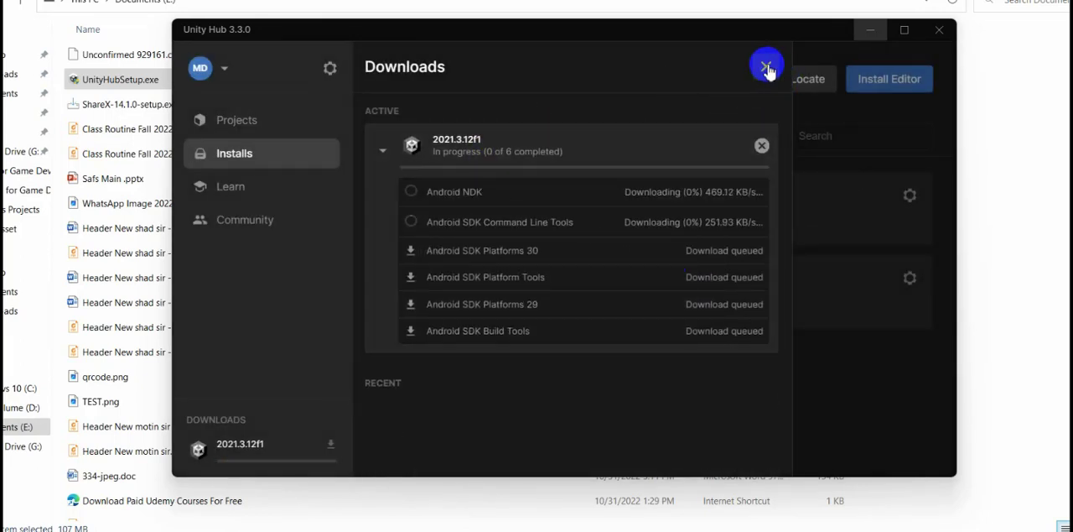
pyautogui.click(762, 146)
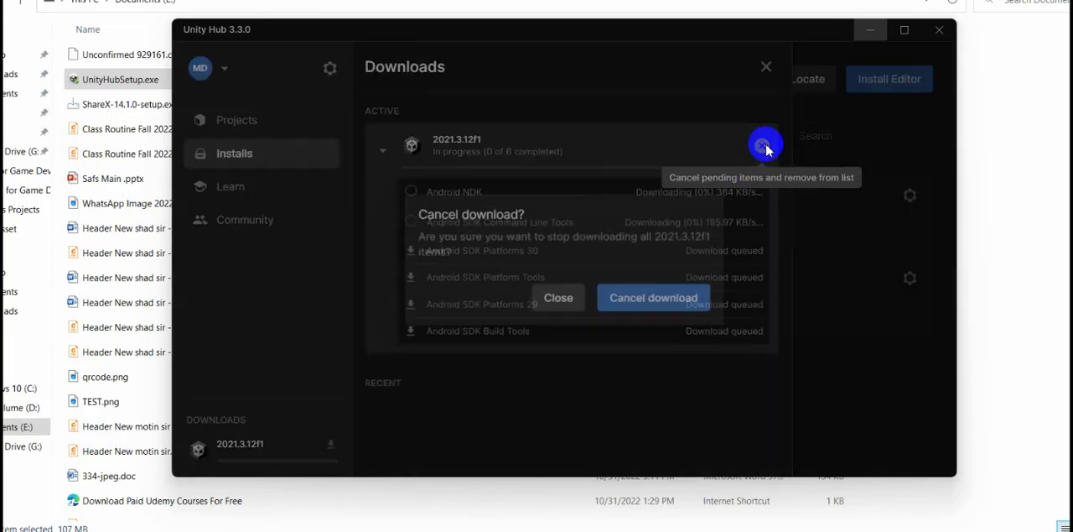
pyautogui.click(637, 298)
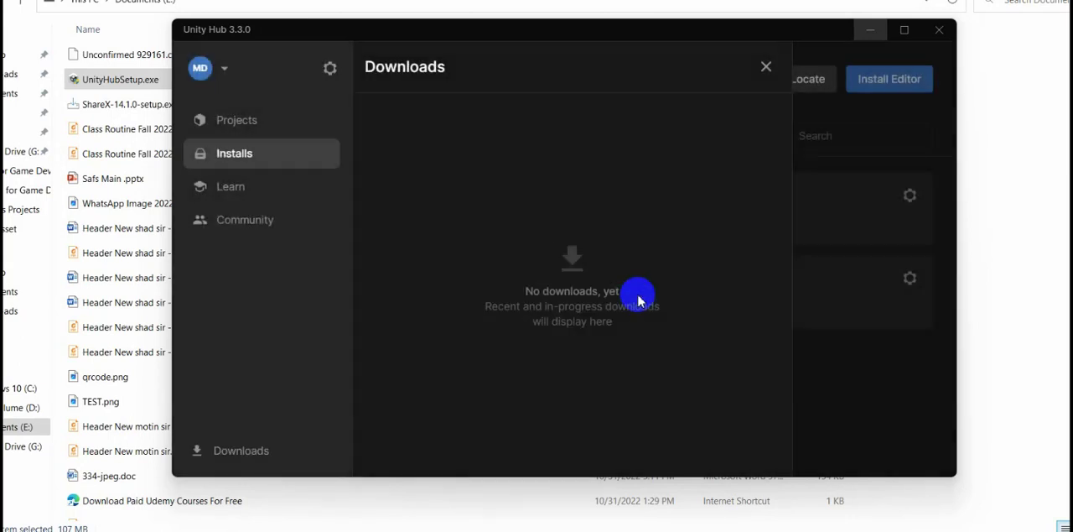
pyautogui.click(766, 67)
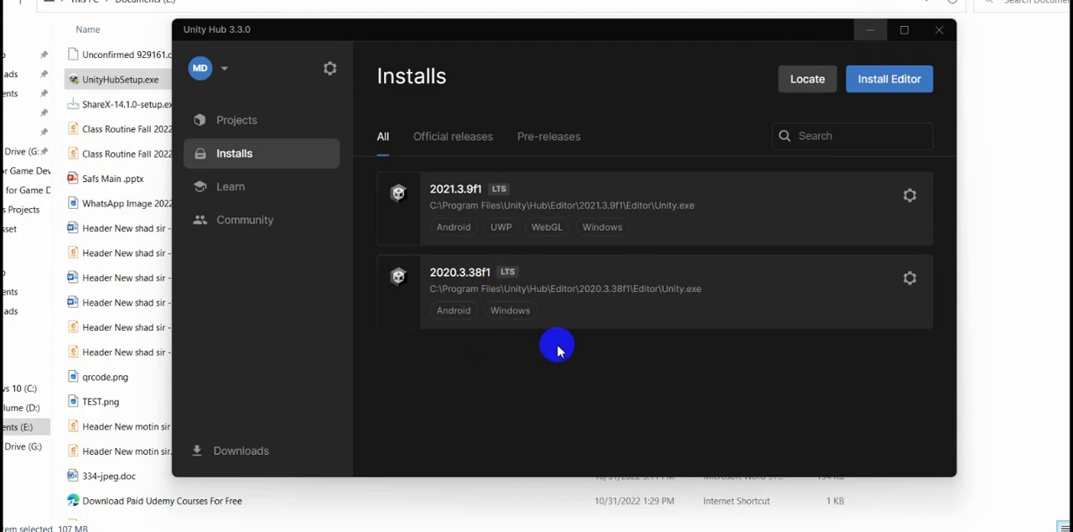
pyautogui.click(256, 126)
pyautogui.click(250, 149)
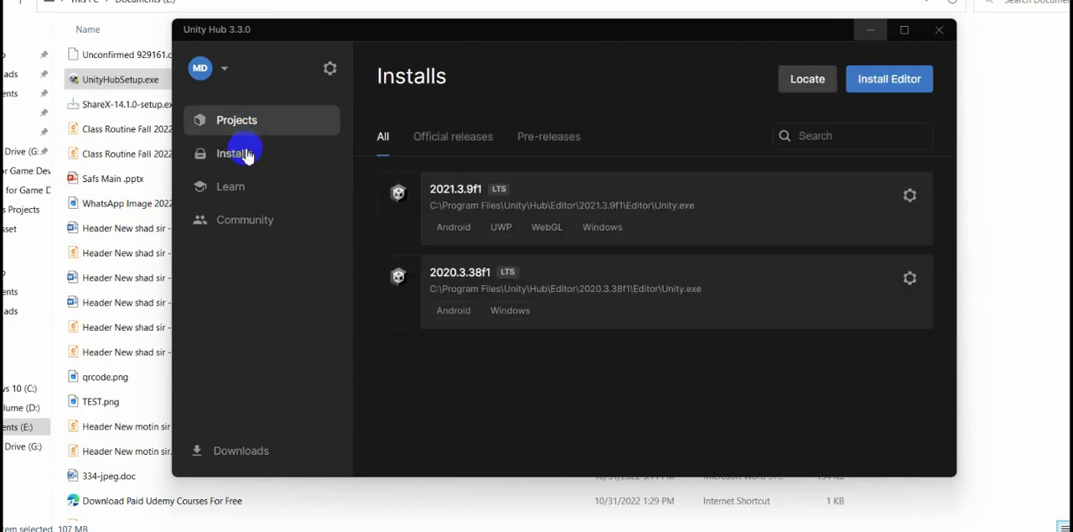
pyautogui.click(238, 123)
pyautogui.click(233, 150)
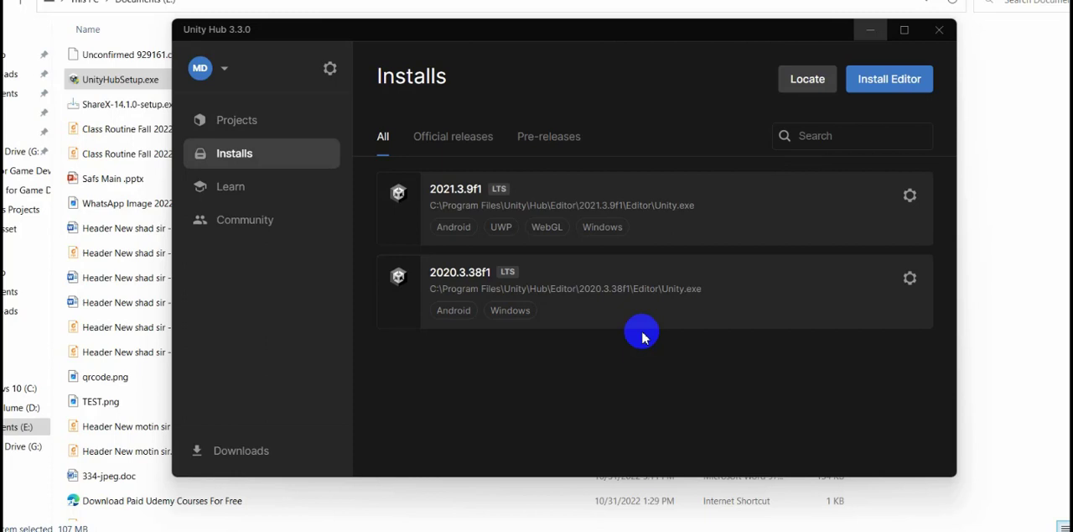
# In the Vuforia developer portal, examine the registration form's name, company, country, email, username and password fields.
pyautogui.moveTo(629, 531)
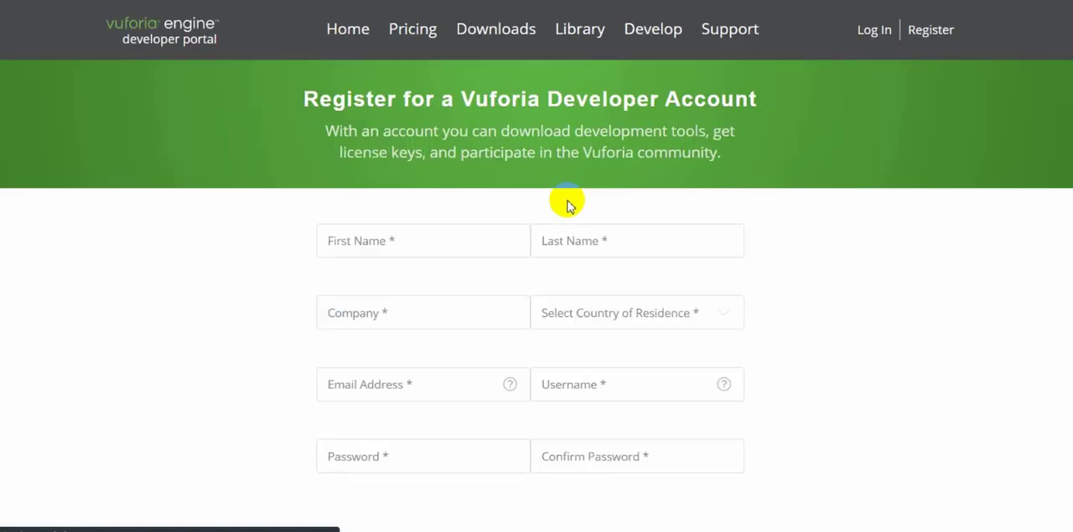
pyautogui.click(417, 245)
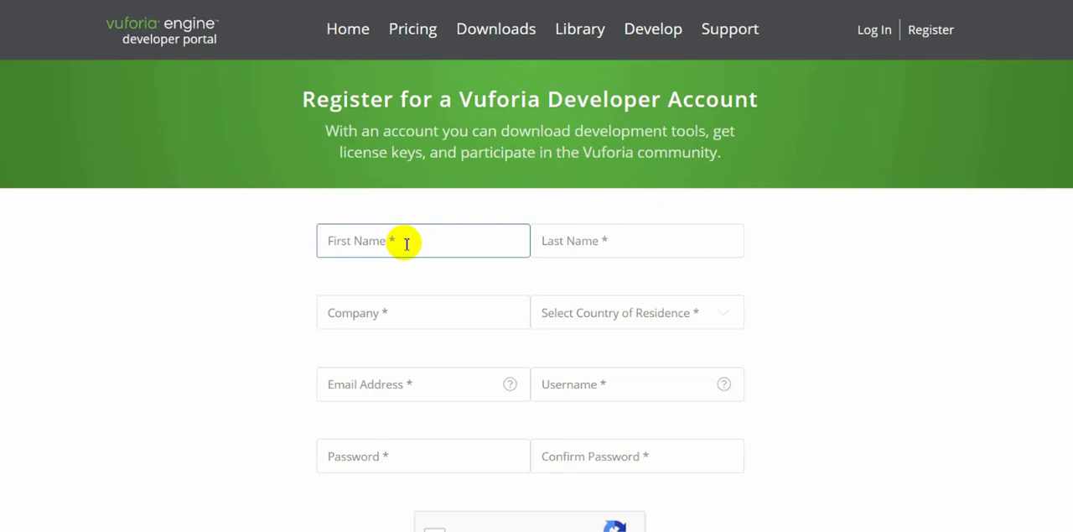
pyautogui.click(592, 245)
pyautogui.click(407, 316)
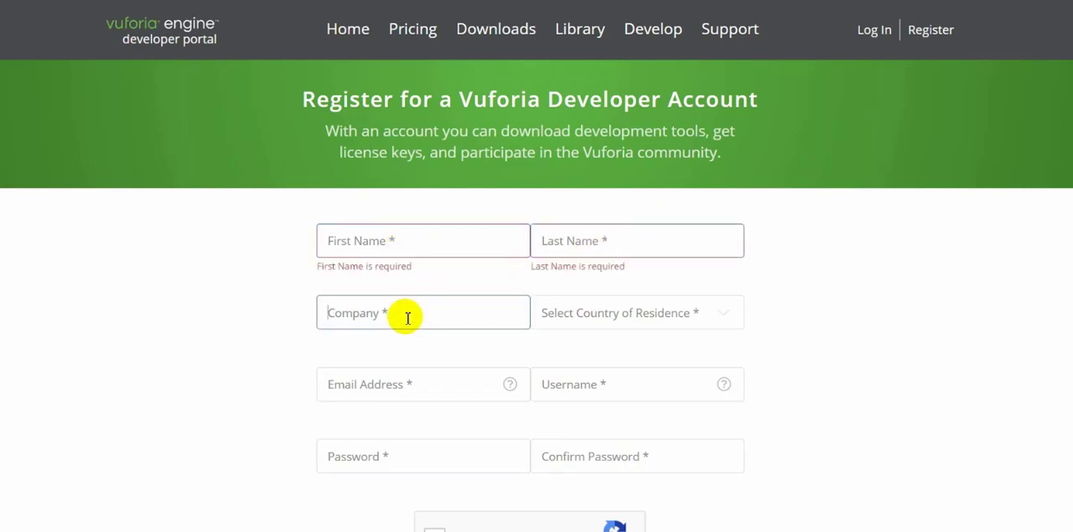
pyautogui.scroll(-3, 408, 317)
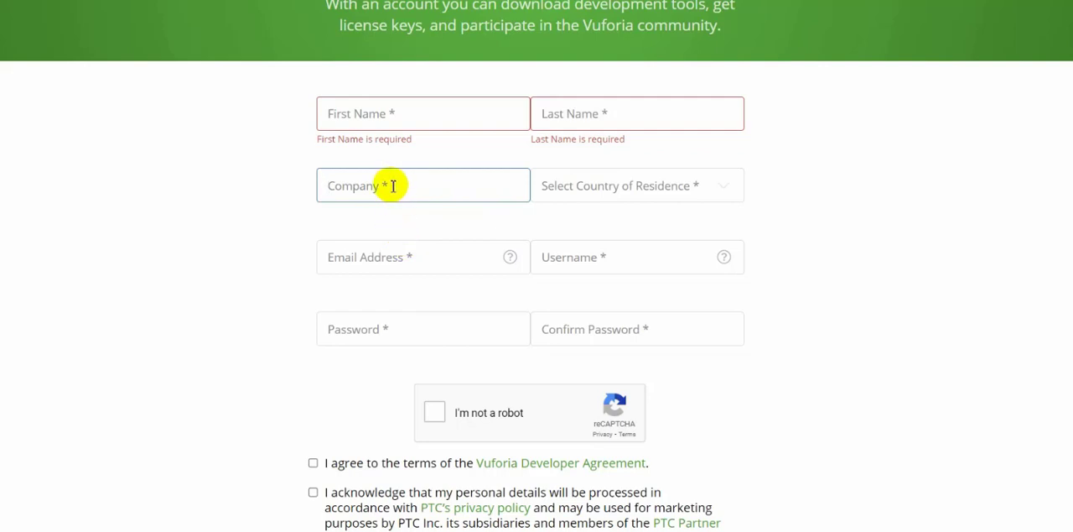
pyautogui.click(662, 185)
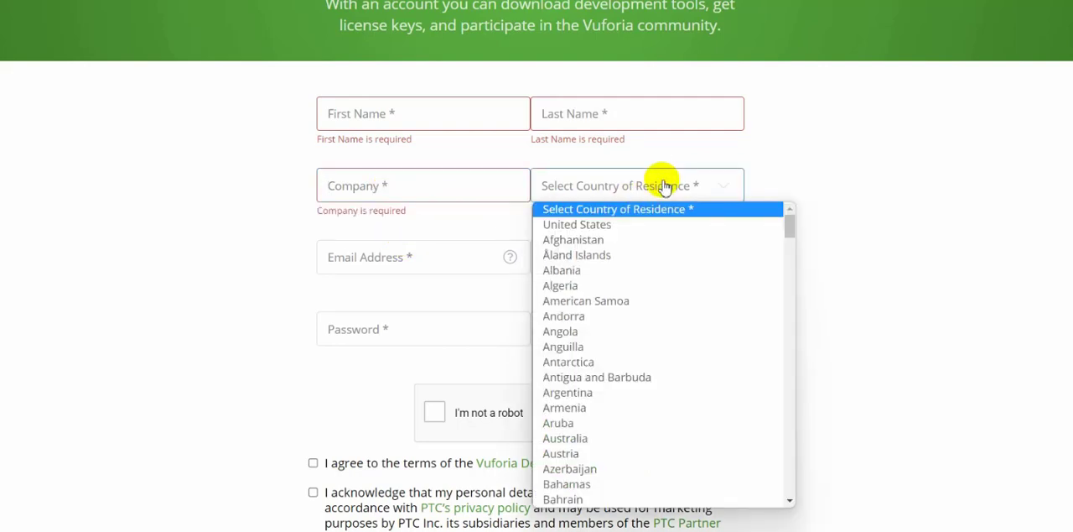
pyautogui.click(851, 147)
pyautogui.click(396, 265)
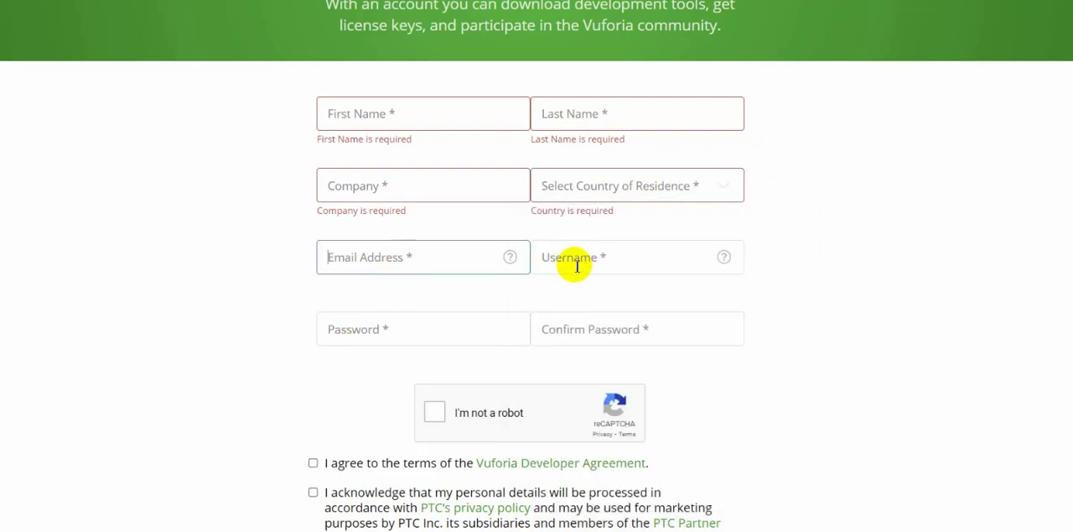
pyautogui.click(591, 261)
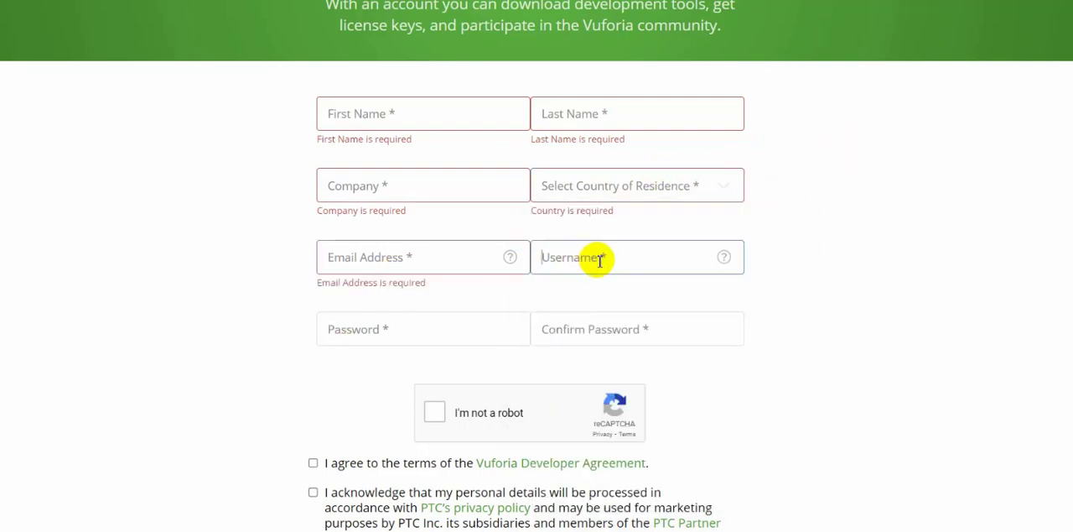
pyautogui.click(383, 328)
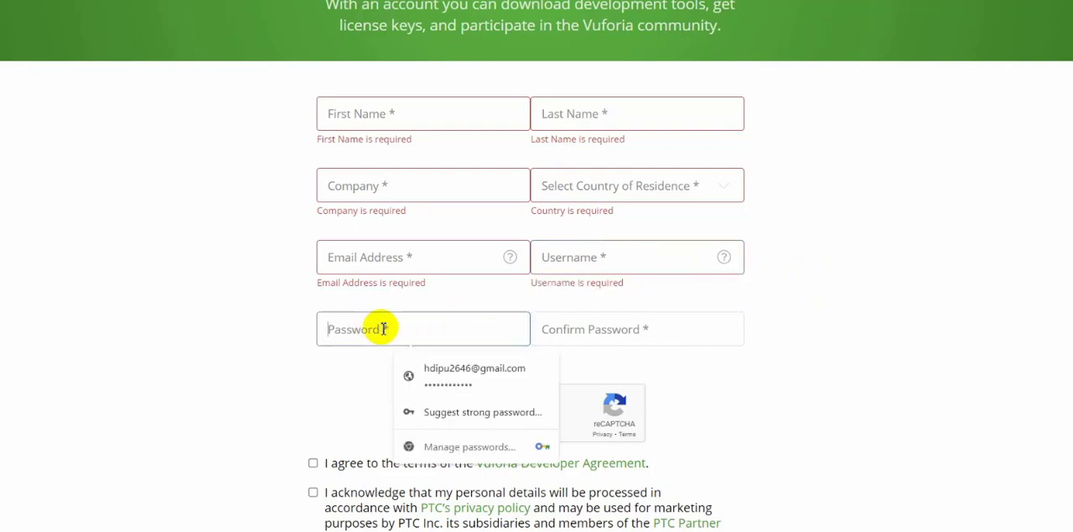
pyautogui.click(611, 327)
pyautogui.click(896, 312)
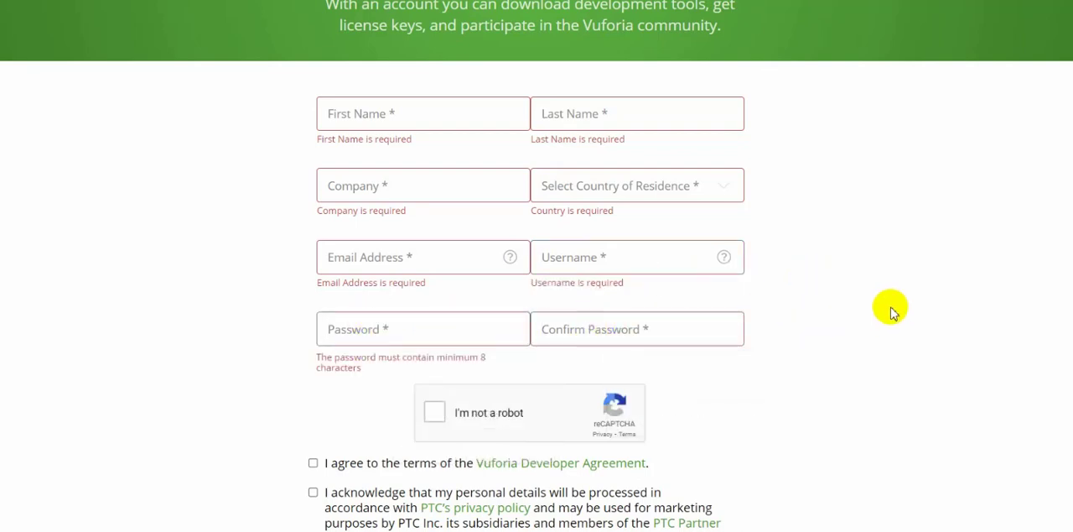
pyautogui.scroll(-3, 805, 304)
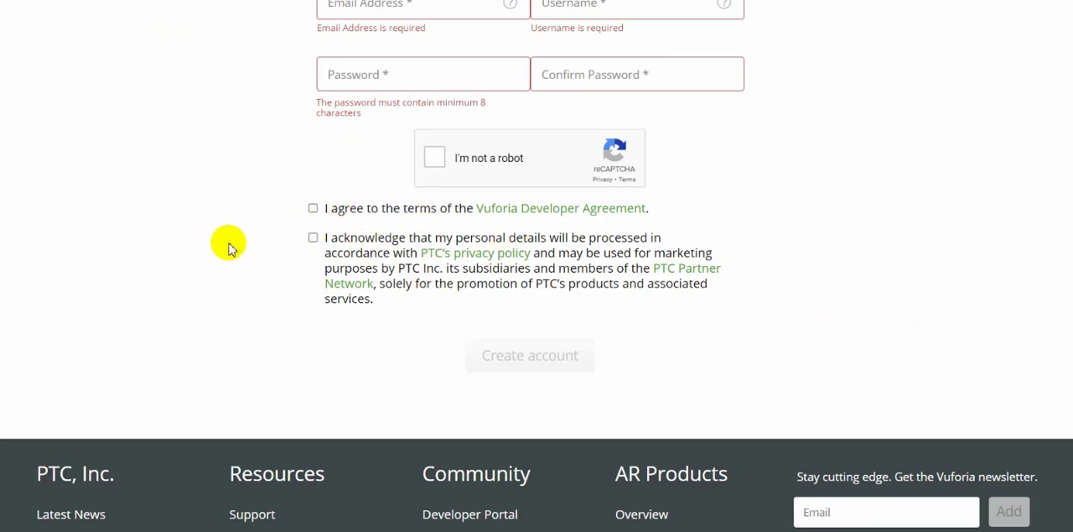
pyautogui.click(313, 208)
pyautogui.click(313, 237)
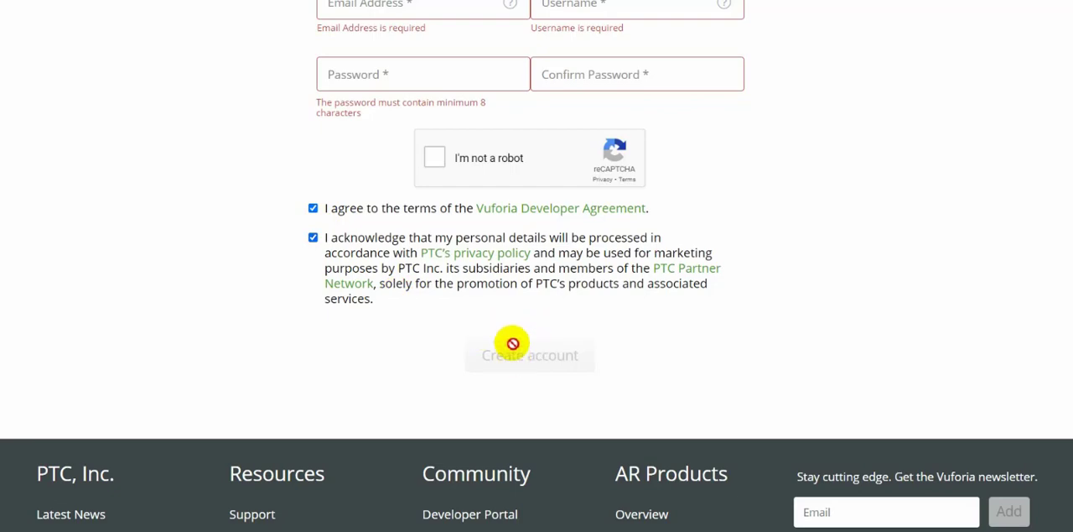
pyautogui.scroll(5, 343, 220)
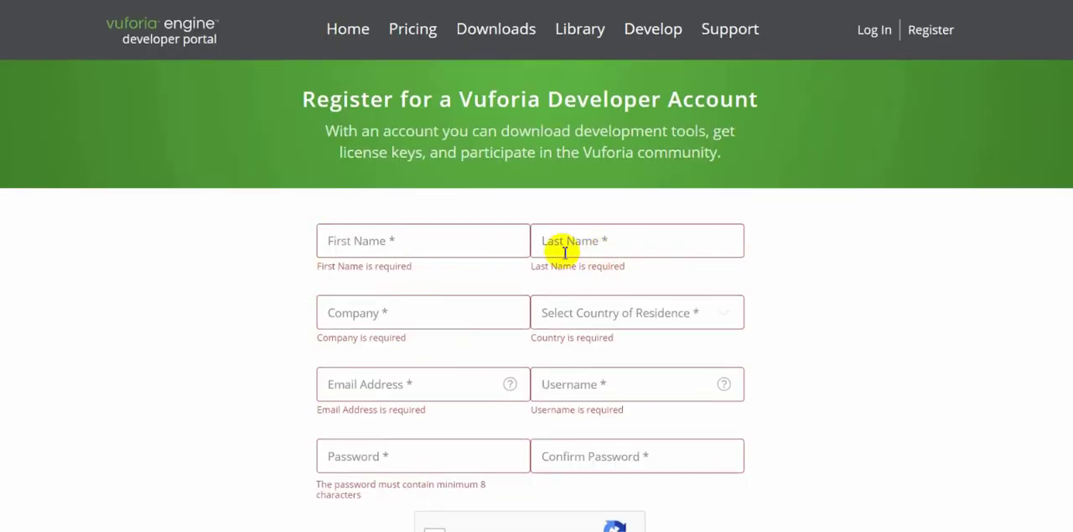
pyautogui.click(422, 236)
pyautogui.scroll(-5, 470, 333)
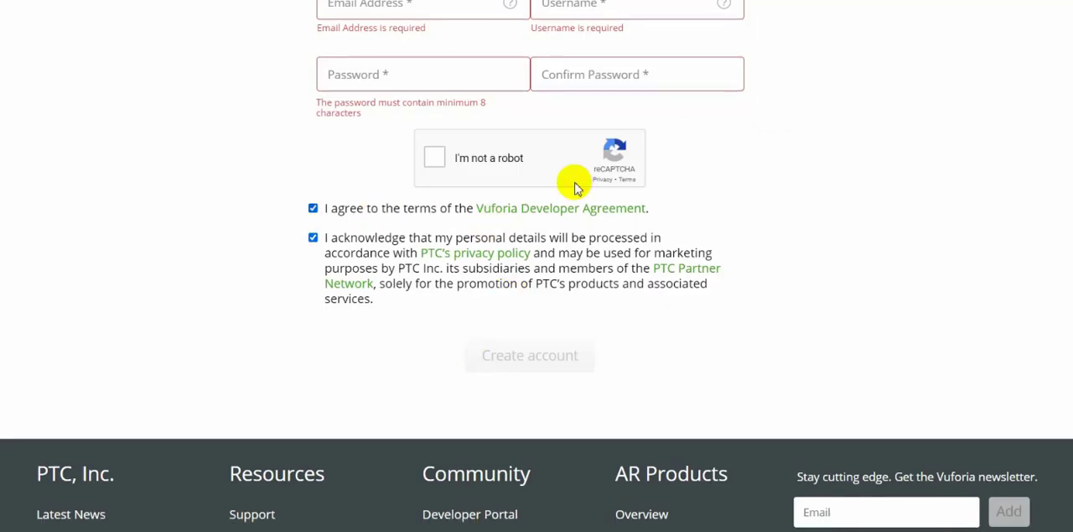
pyautogui.scroll(2, 455, 173)
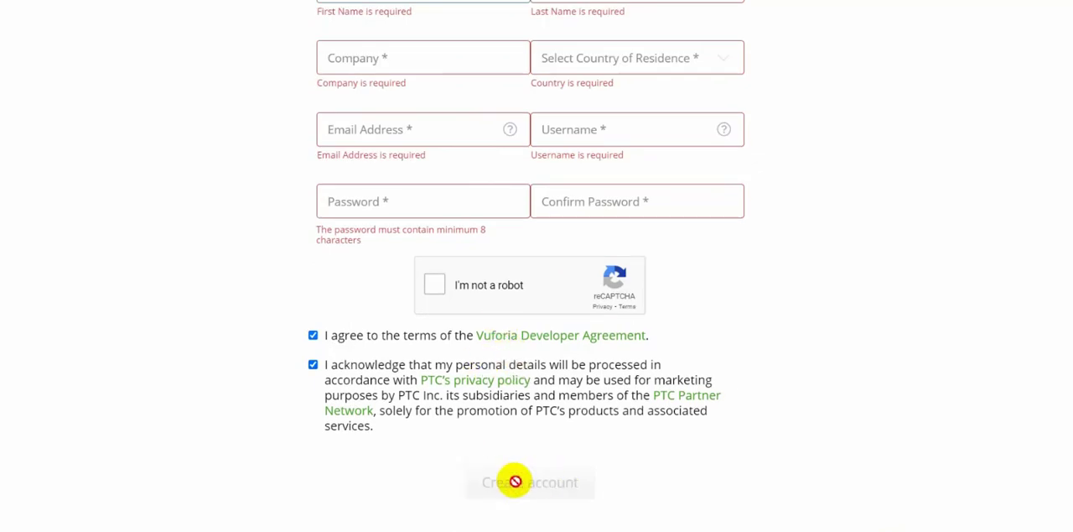
pyautogui.click(313, 336)
pyautogui.click(313, 366)
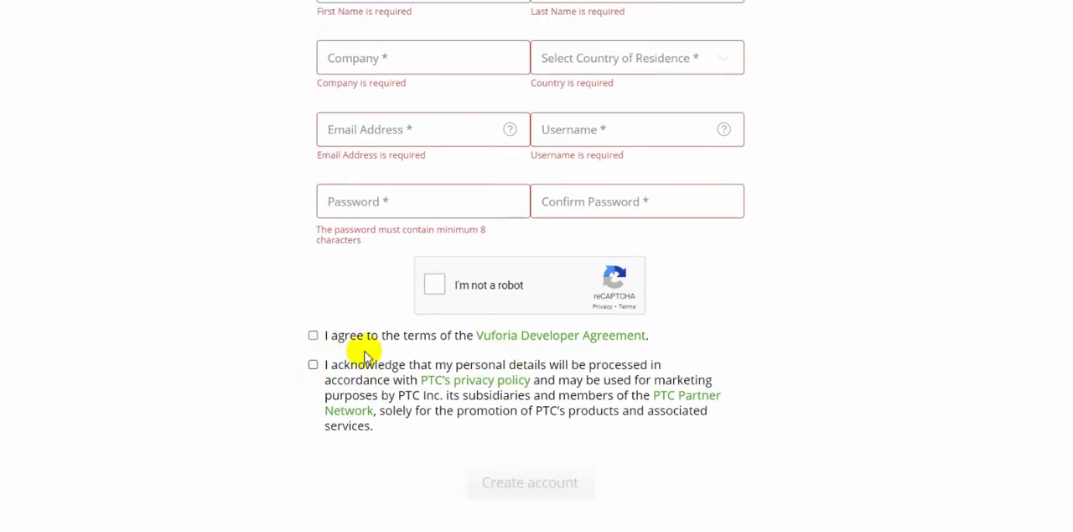
# Log in to the existing Vuforia developer account with the prefilled email address and password.
pyautogui.scroll(3, 419, 353)
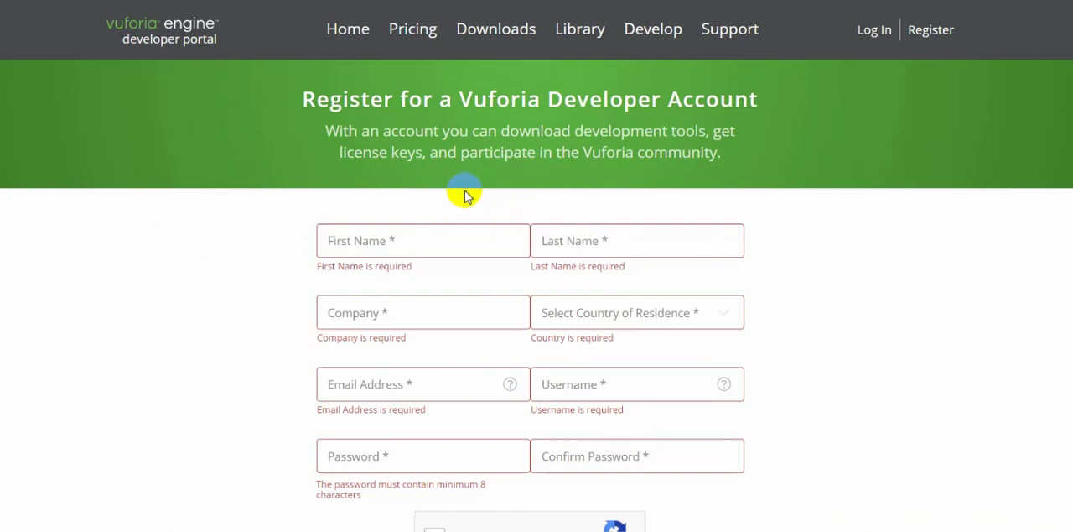
pyautogui.scroll(-6, 517, 167)
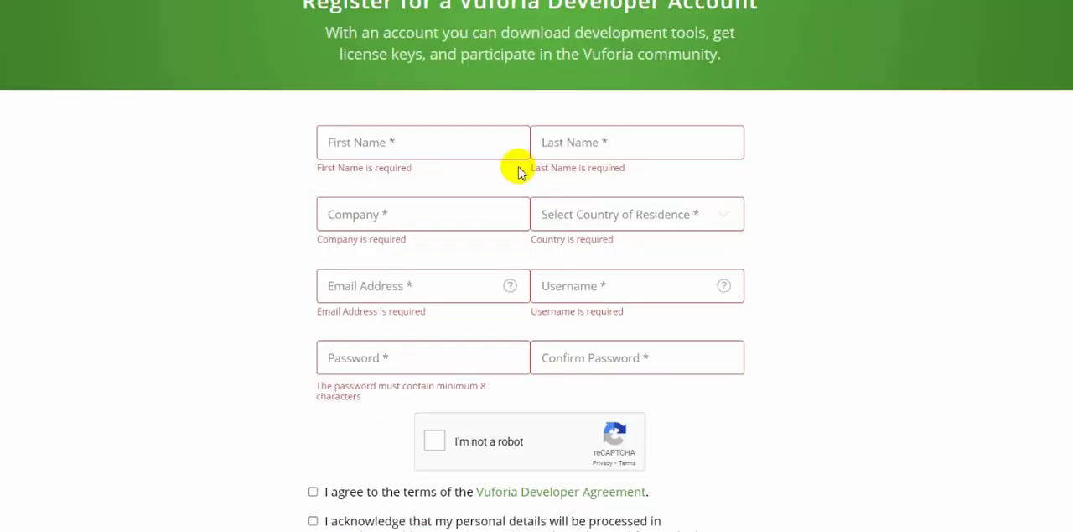
pyautogui.scroll(6, 326, 260)
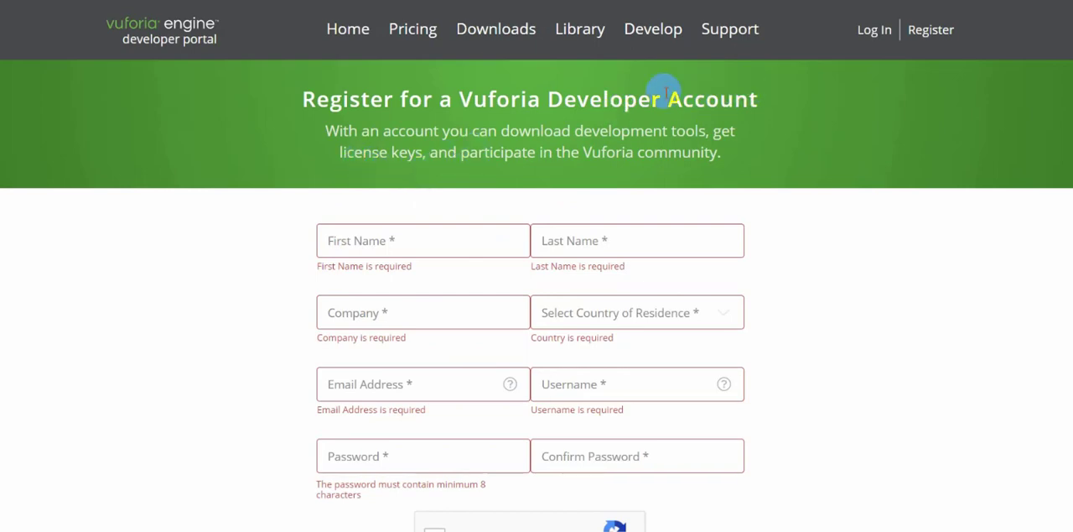
pyautogui.click(872, 30)
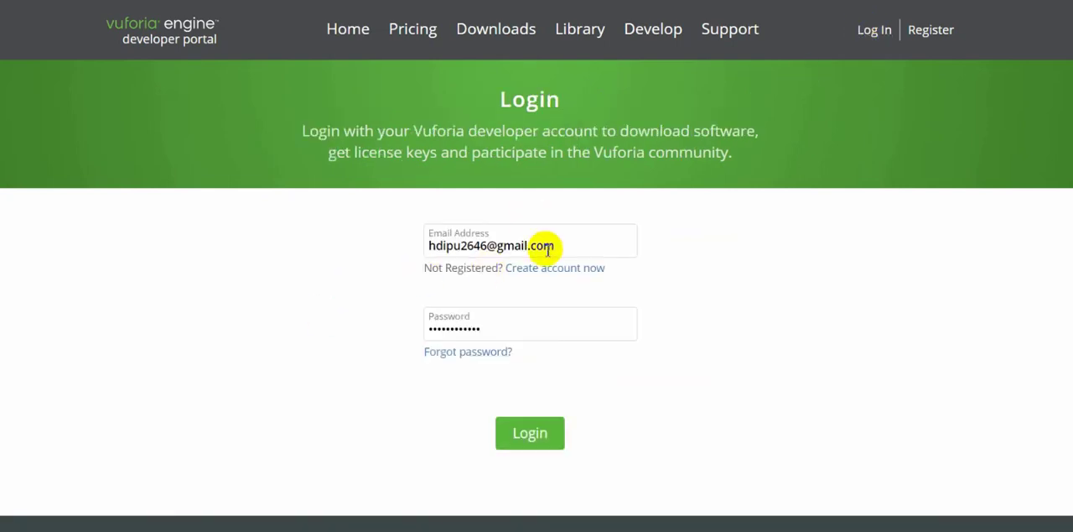
pyautogui.click(523, 436)
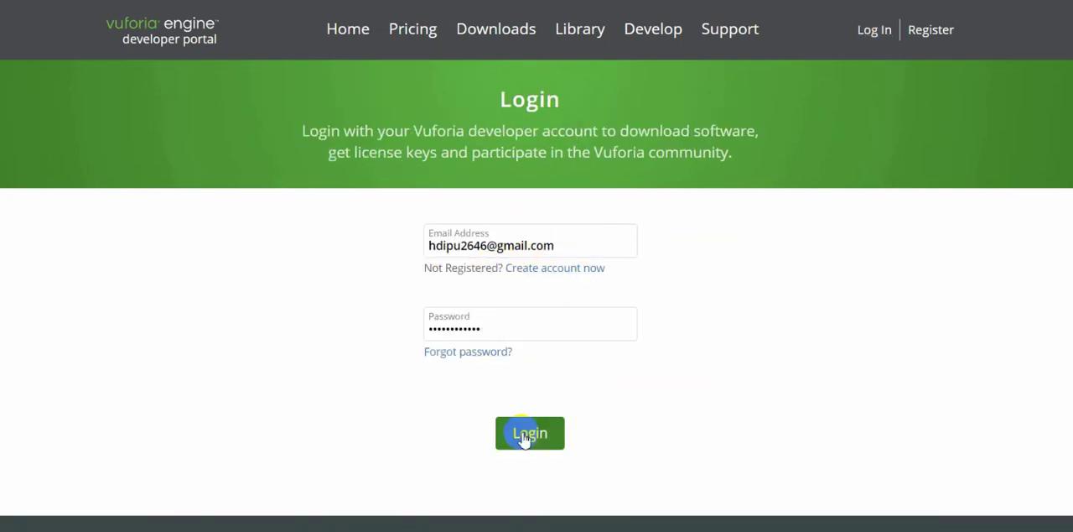
pyautogui.click(540, 445)
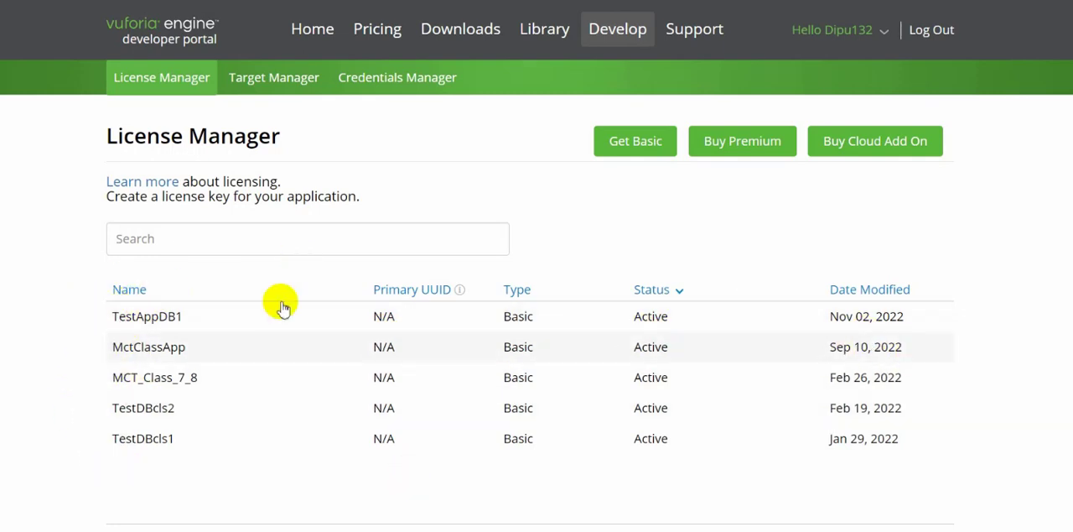
# Add a Basic plan license key named 3DFoodMenu, accepting the Vuforia Developer Agreement terms.
pyautogui.click(630, 142)
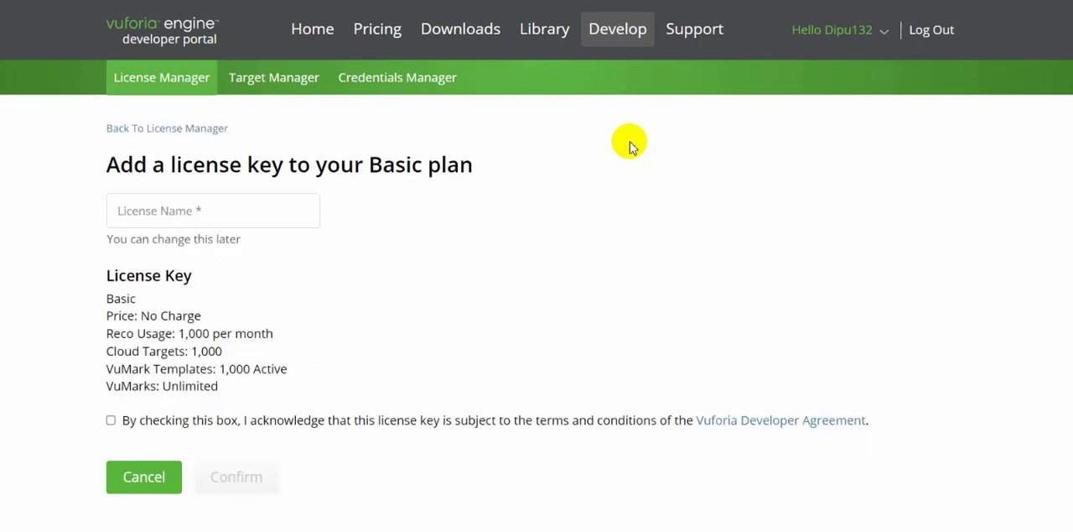
pyautogui.click(219, 213)
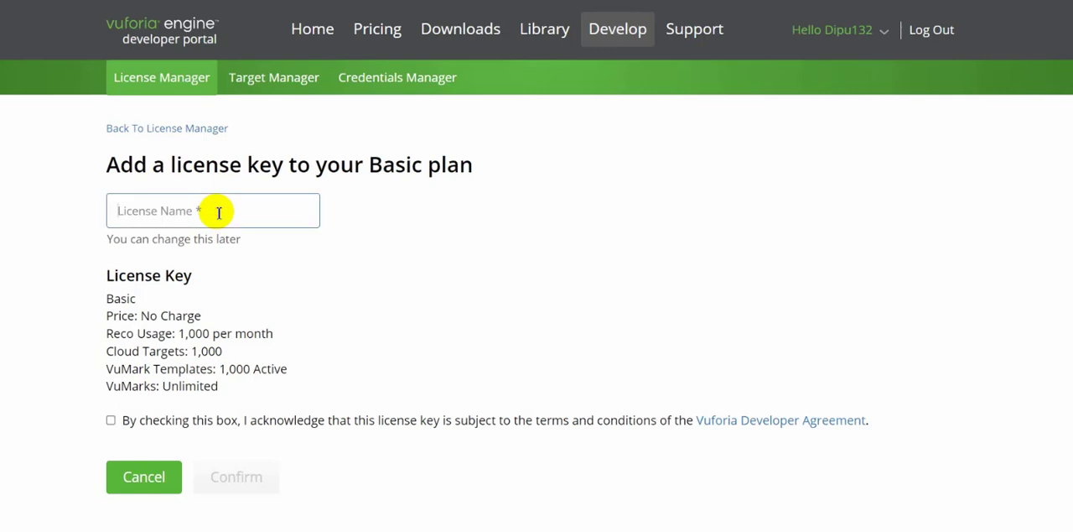
pyautogui.scroll(-4, 219, 212)
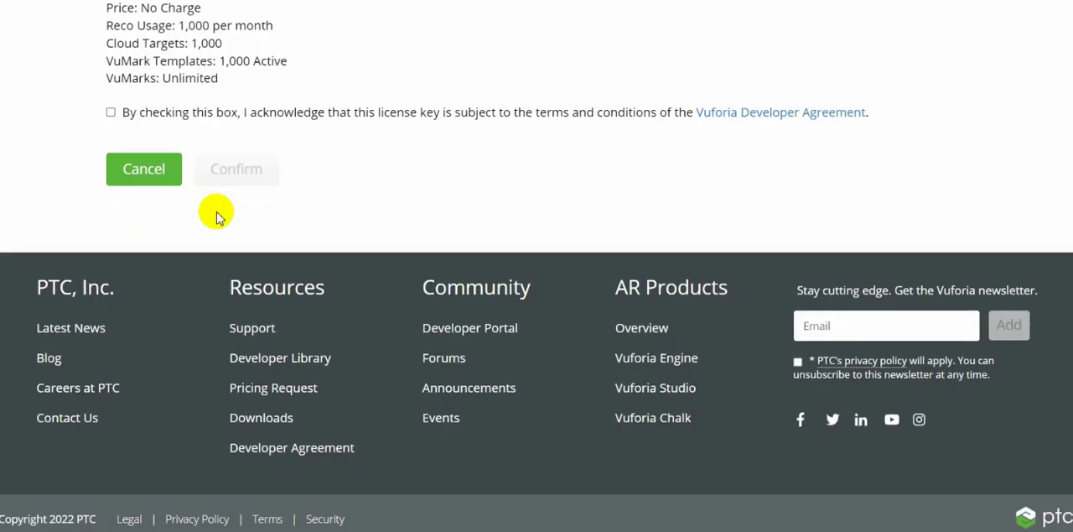
pyautogui.scroll(4, 216, 217)
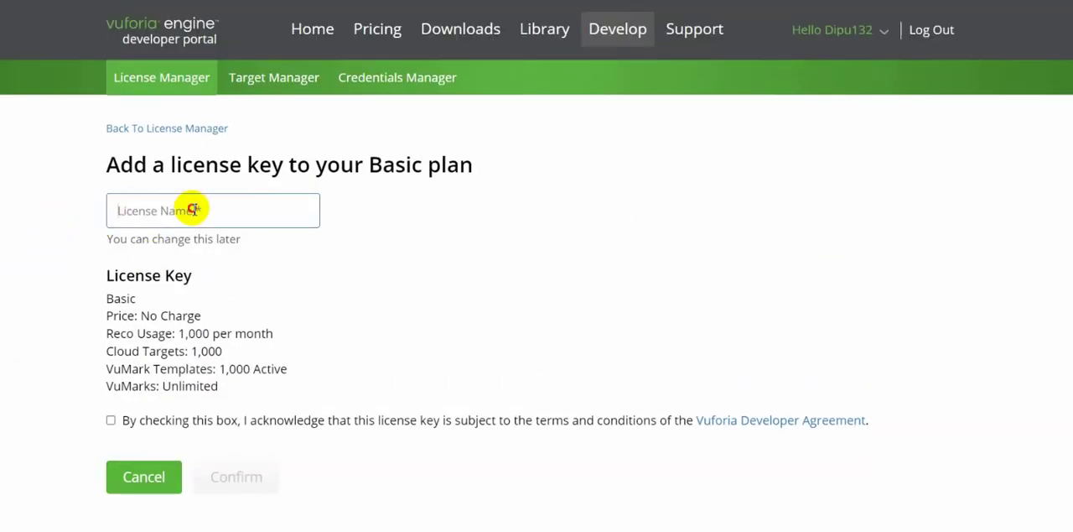
pyautogui.write('3DFoodMenu')
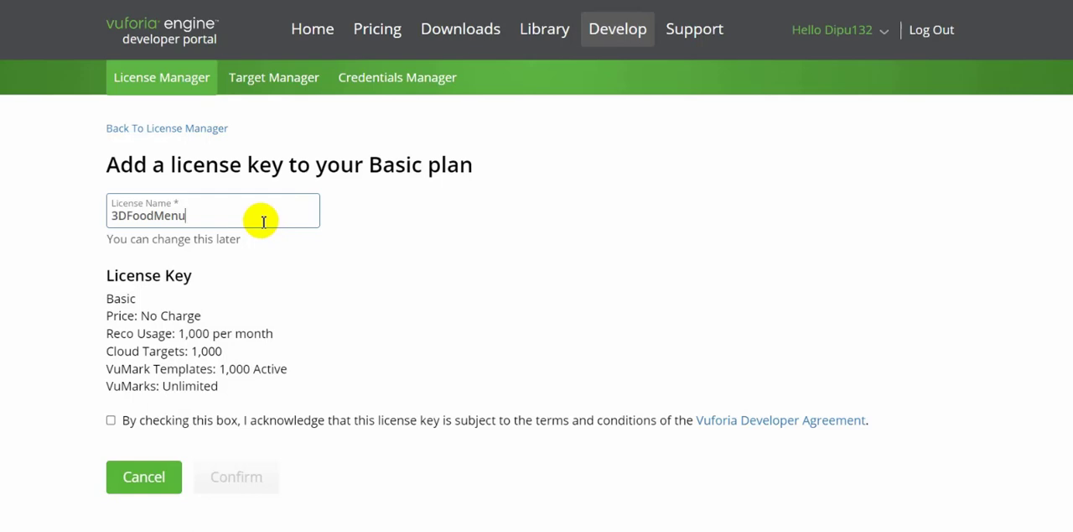
pyautogui.moveTo(117, 217)
pyautogui.mouseDown()
pyautogui.moveTo(211, 216)
pyautogui.moveTo(109, 217)
pyautogui.mouseUp()
pyautogui.click(197, 216)
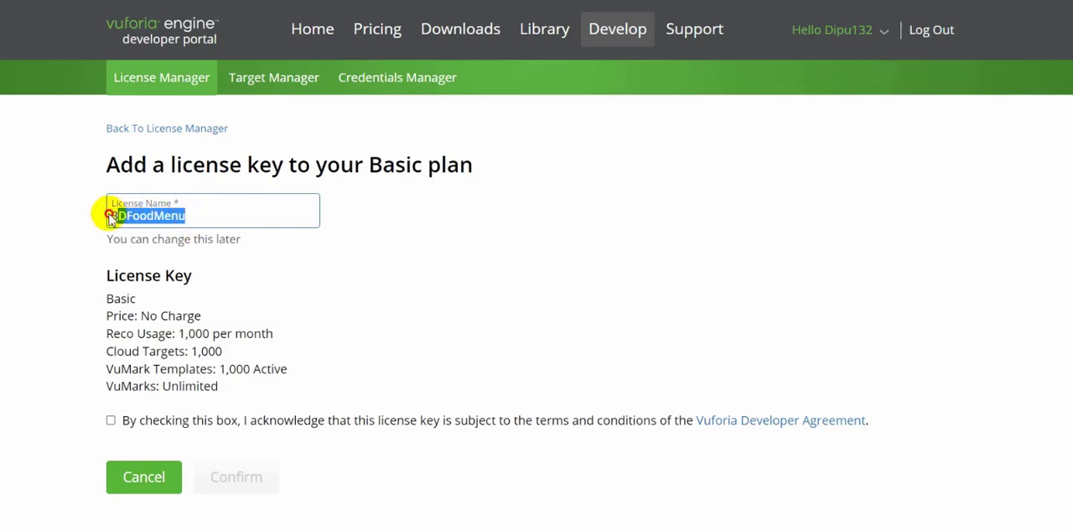
pyautogui.click(227, 216)
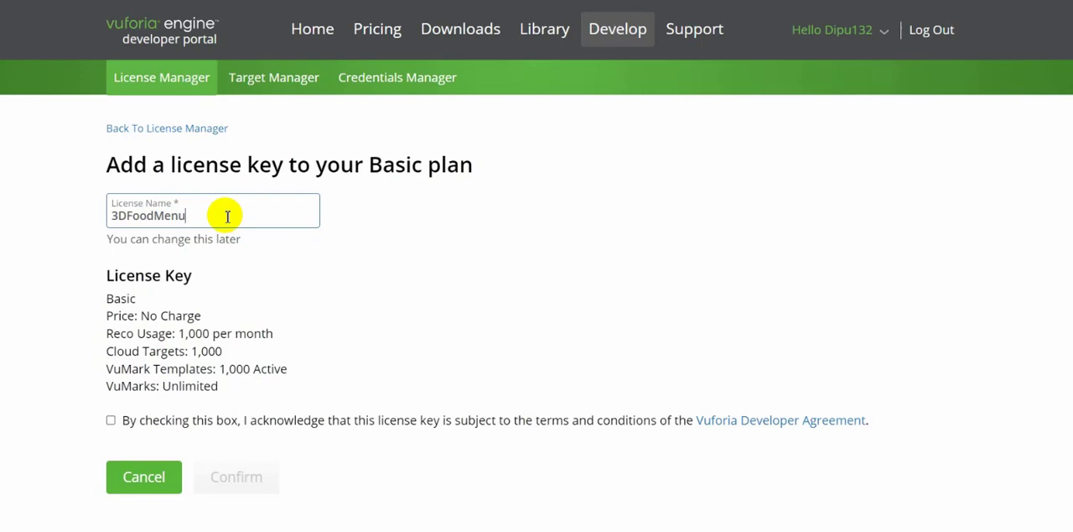
pyautogui.click(110, 421)
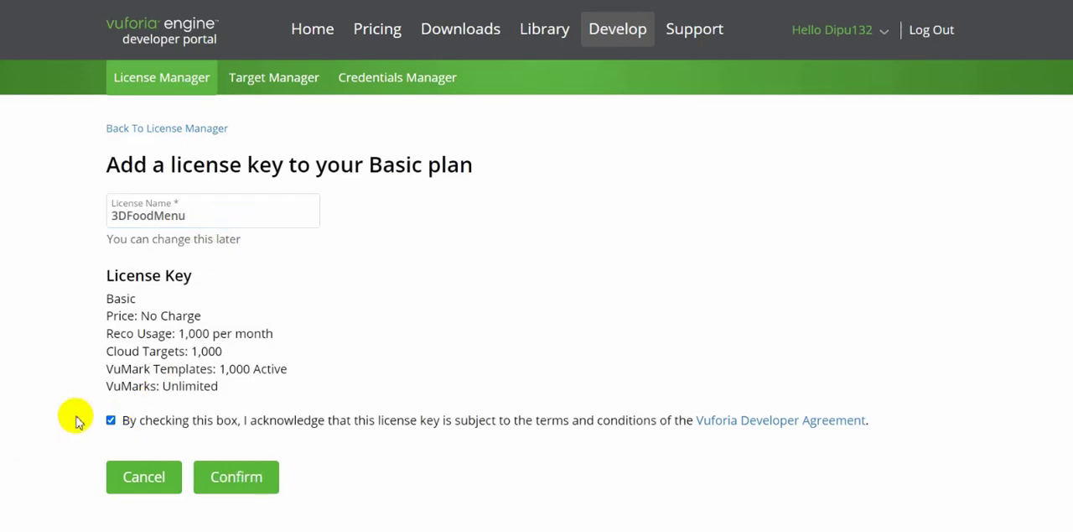
pyautogui.click(257, 493)
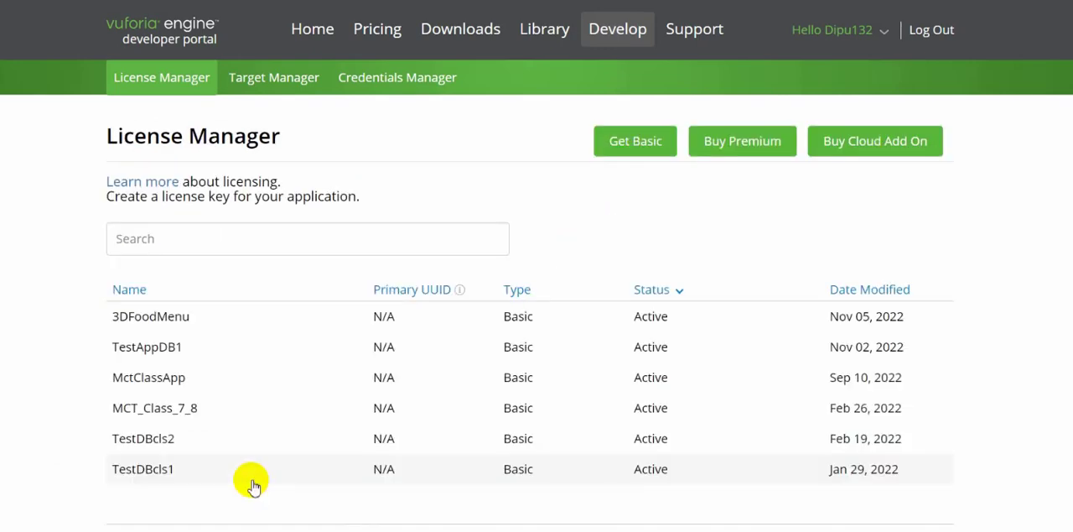
# Open the 3DFoodMenu license and copy its license key.
pyautogui.click(155, 317)
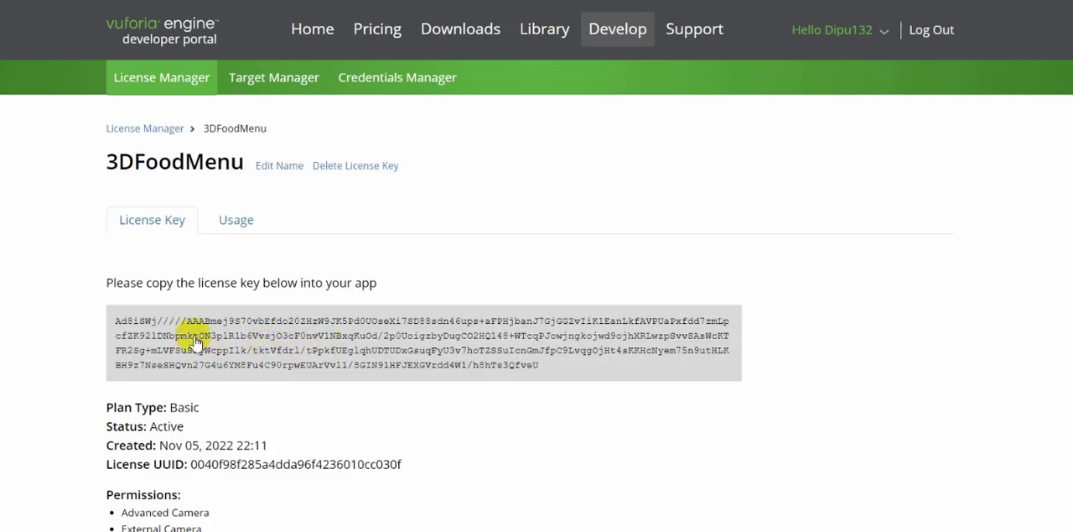
pyautogui.scroll(-2, 285, 361)
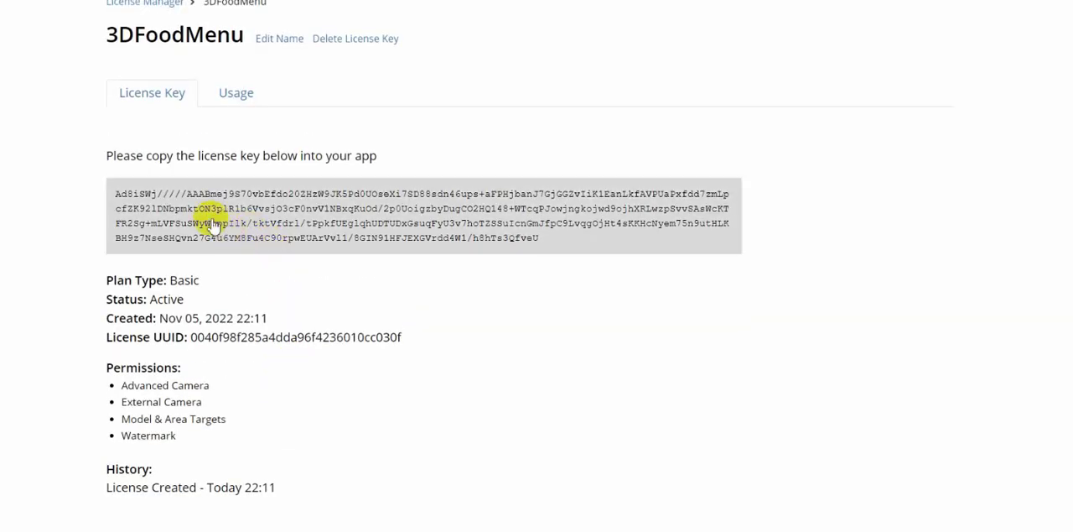
pyautogui.click(213, 222)
pyautogui.scroll(2, 395, 273)
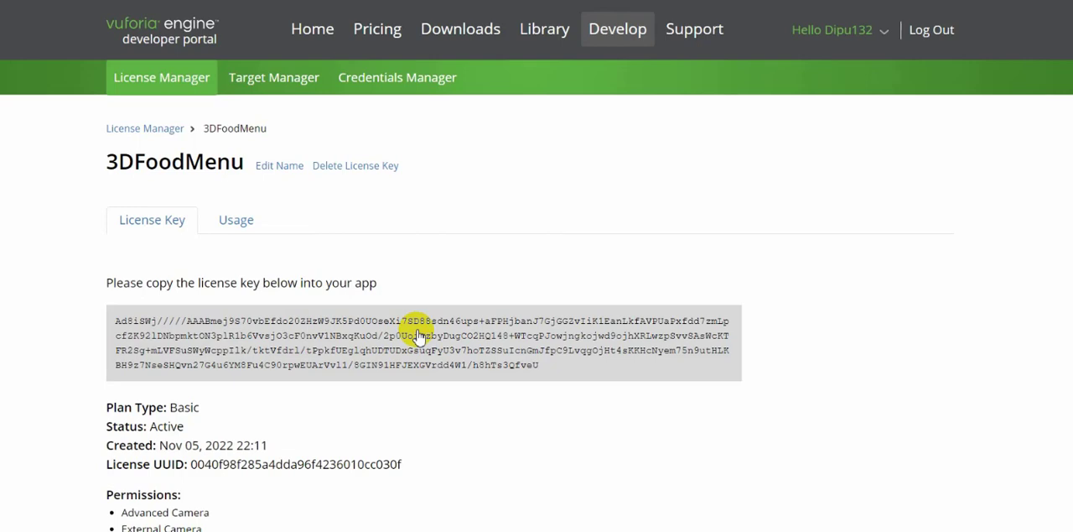
# Create a Device-type target database named 3DFoodMenuDB and open it.
pyautogui.click(271, 87)
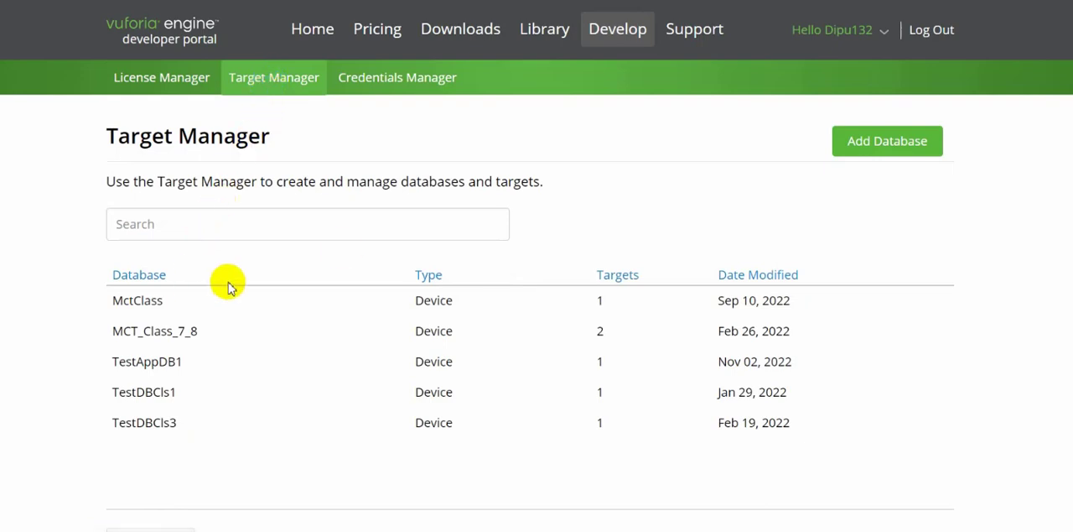
pyautogui.click(873, 145)
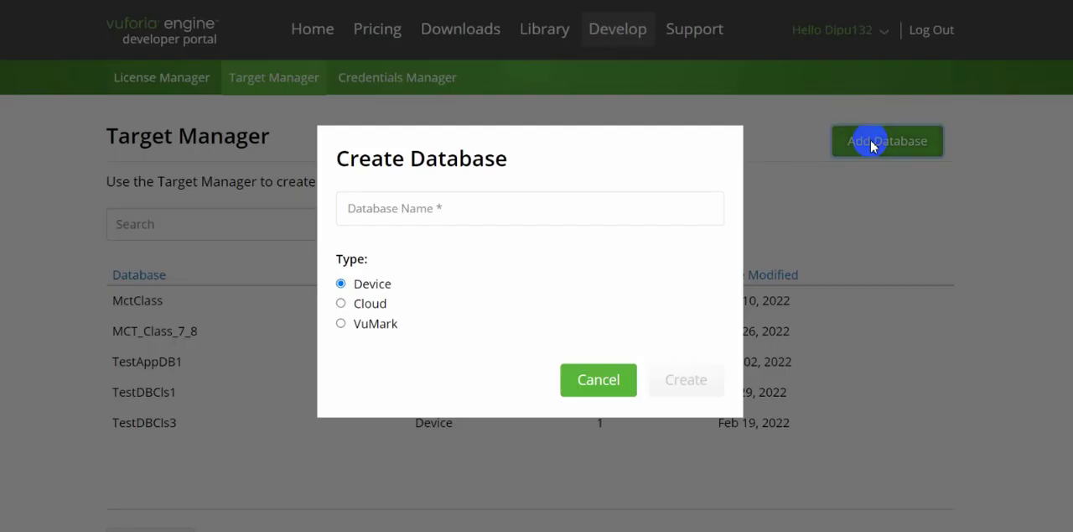
pyautogui.click(394, 212)
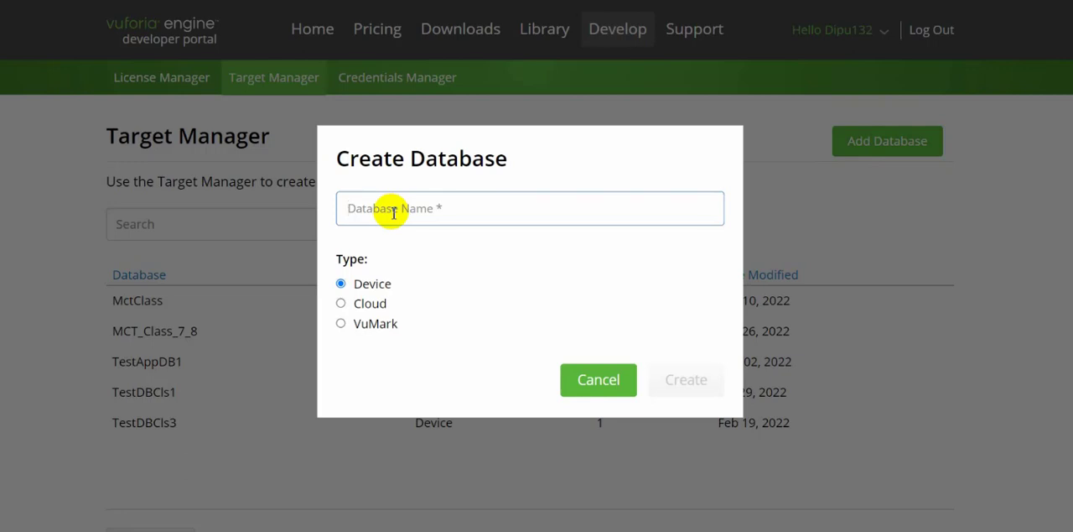
pyautogui.write('3DFoodMenuDB')
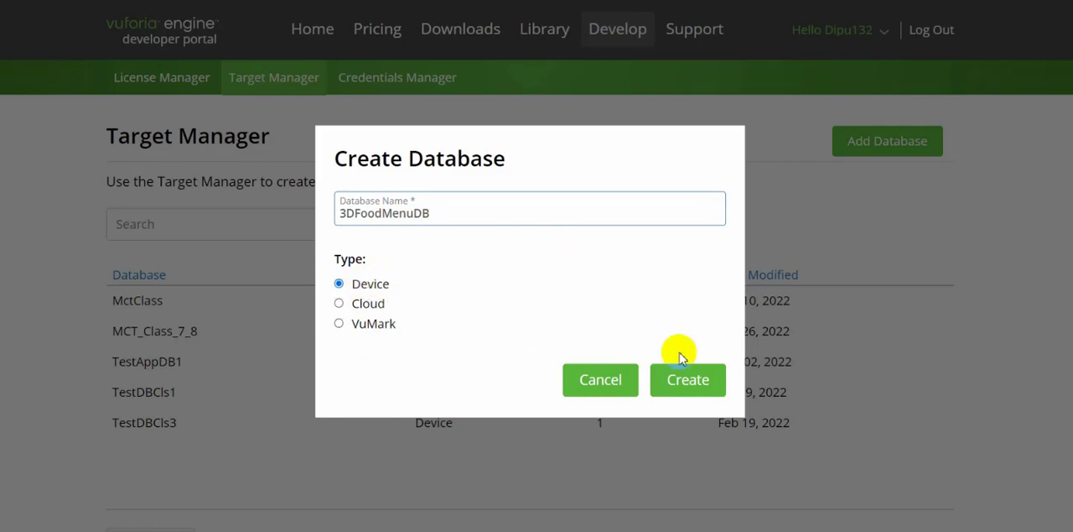
pyautogui.click(686, 387)
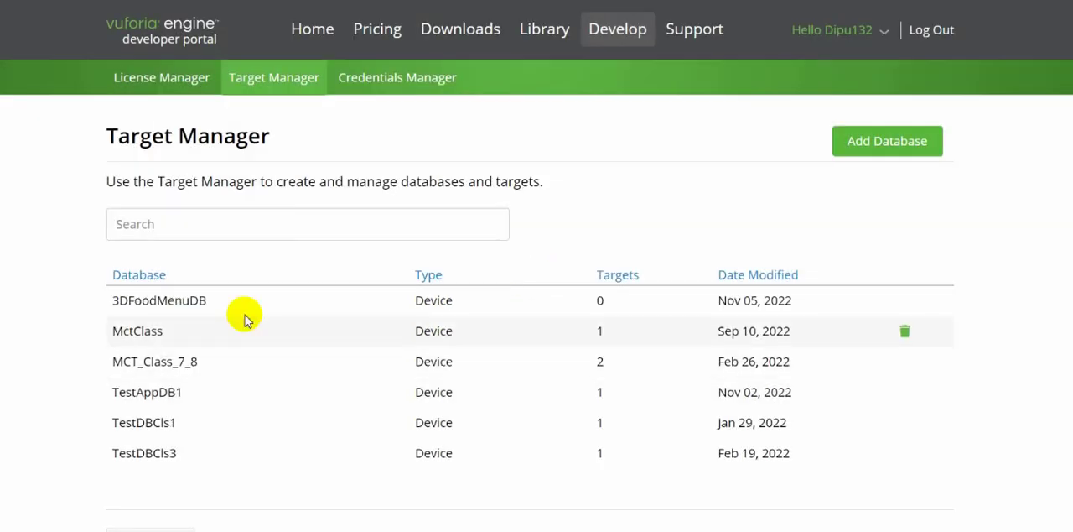
pyautogui.click(185, 303)
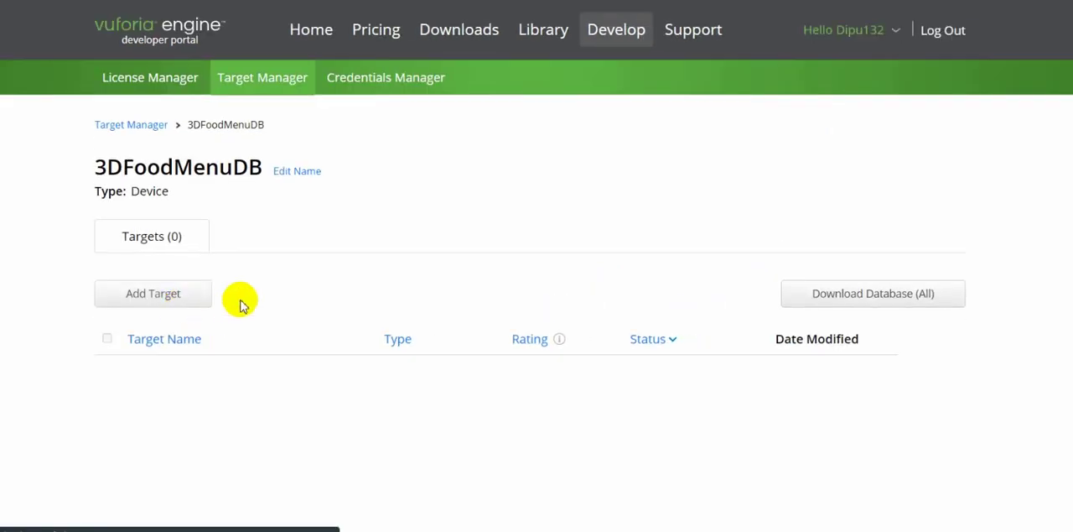
pyautogui.click(174, 298)
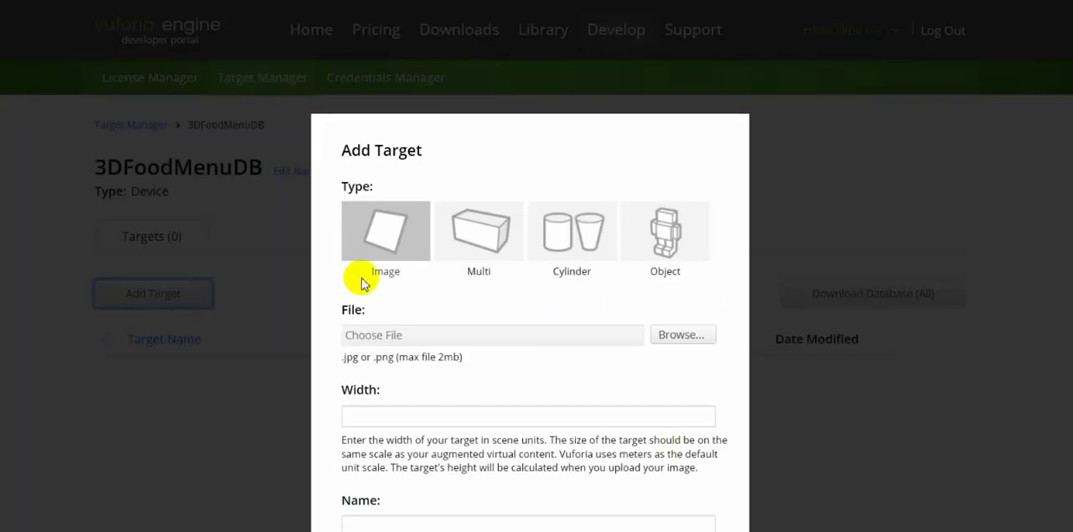
pyautogui.scroll(-2, 635, 290)
pyautogui.scroll(-3, 635, 289)
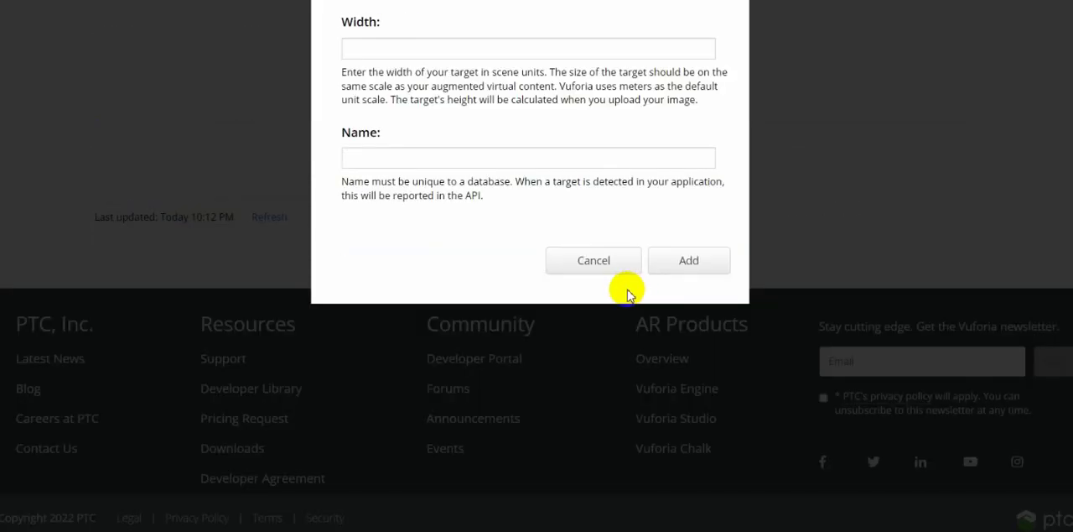
pyautogui.click(597, 265)
pyautogui.scroll(5, 379, 313)
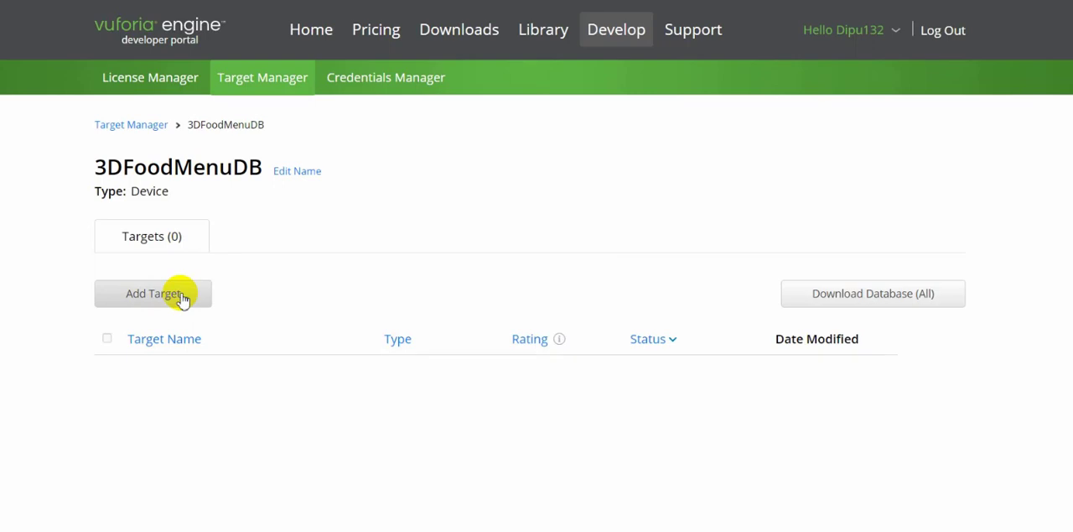
# Start an Image-type target in 3DFoodMenuDB and choose 3D Sound.png from the Desktop as its file.
pyautogui.click(183, 300)
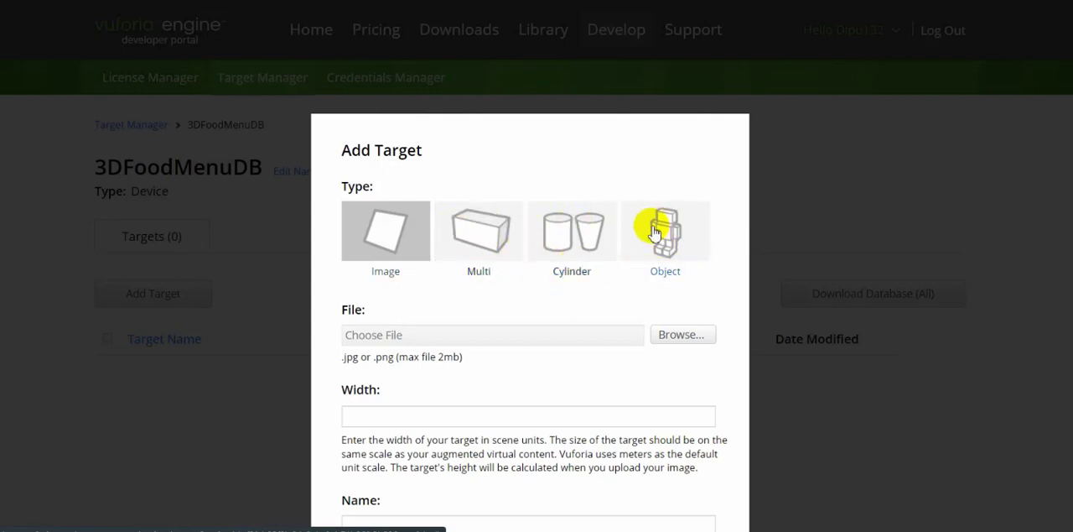
pyautogui.scroll(-2, 428, 243)
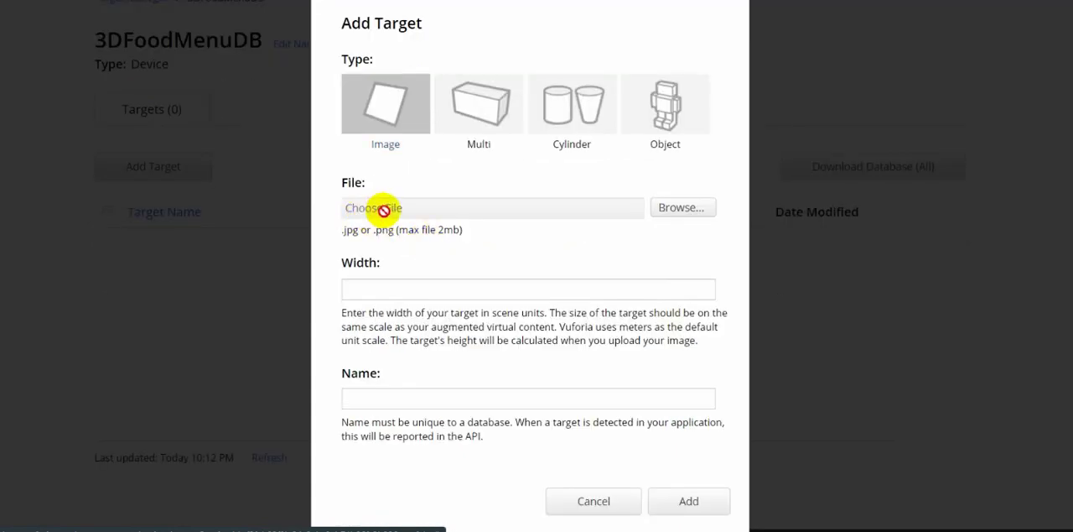
pyautogui.click(680, 207)
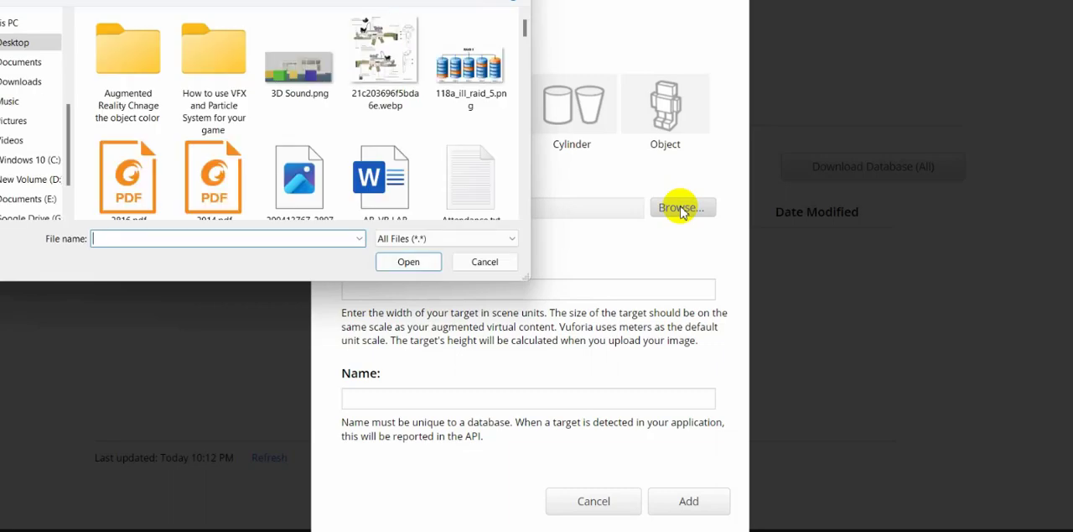
pyautogui.click(310, 80)
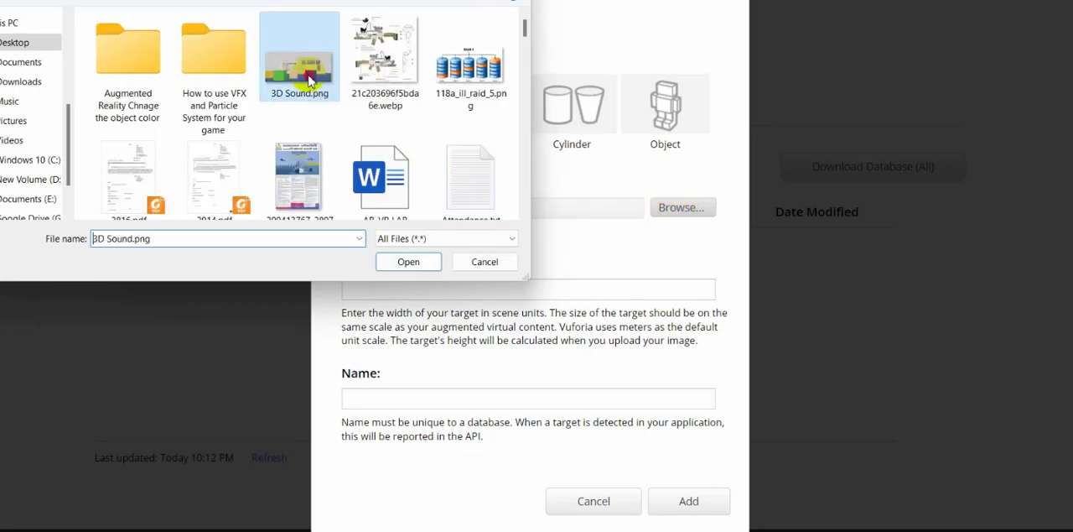
pyautogui.click(408, 263)
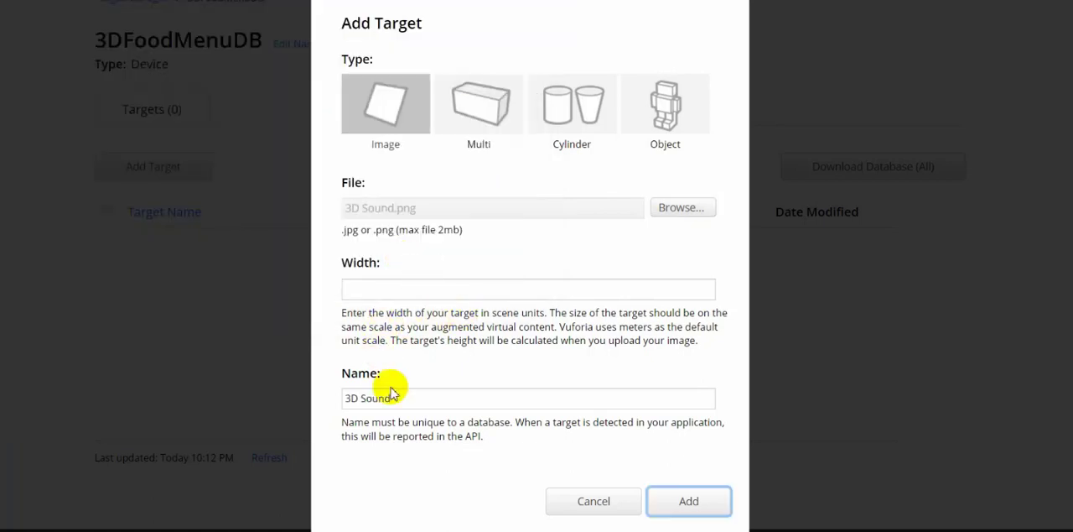
# Name the target 3DFoodMenuImageTarget, set its width to 6 and add it to the database.
pyautogui.click(363, 399)
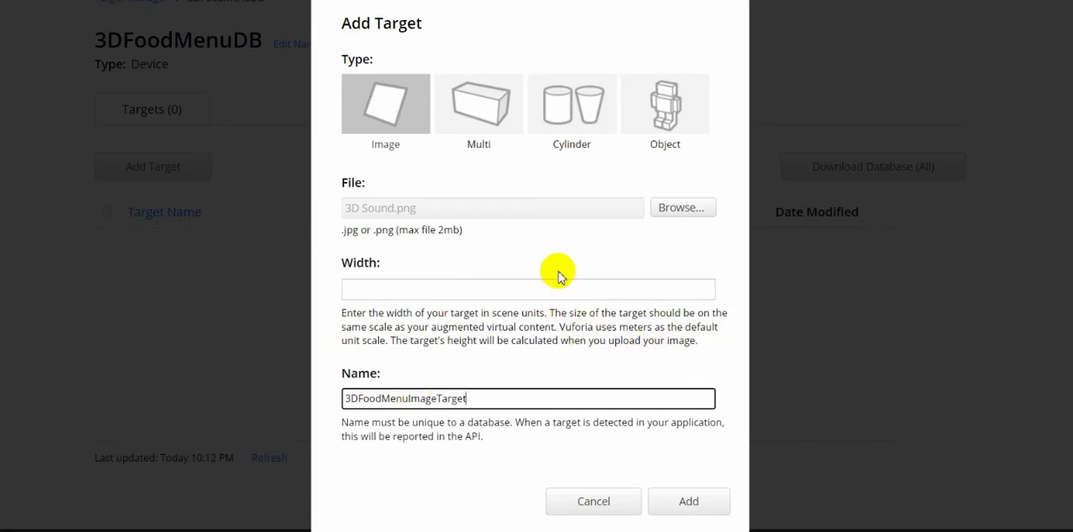
pyautogui.click(402, 293)
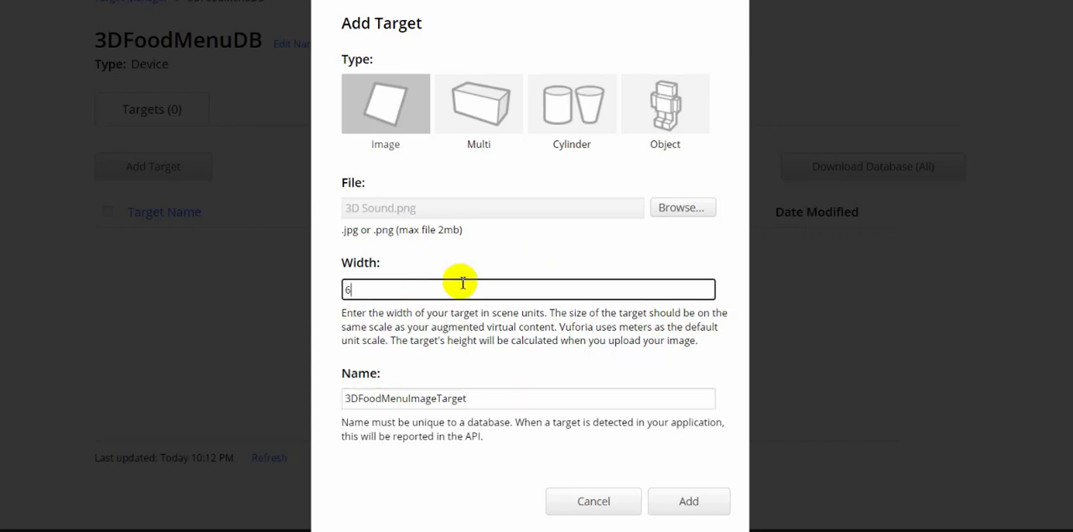
pyautogui.scroll(-3, 508, 248)
pyautogui.scroll(2, 587, 335)
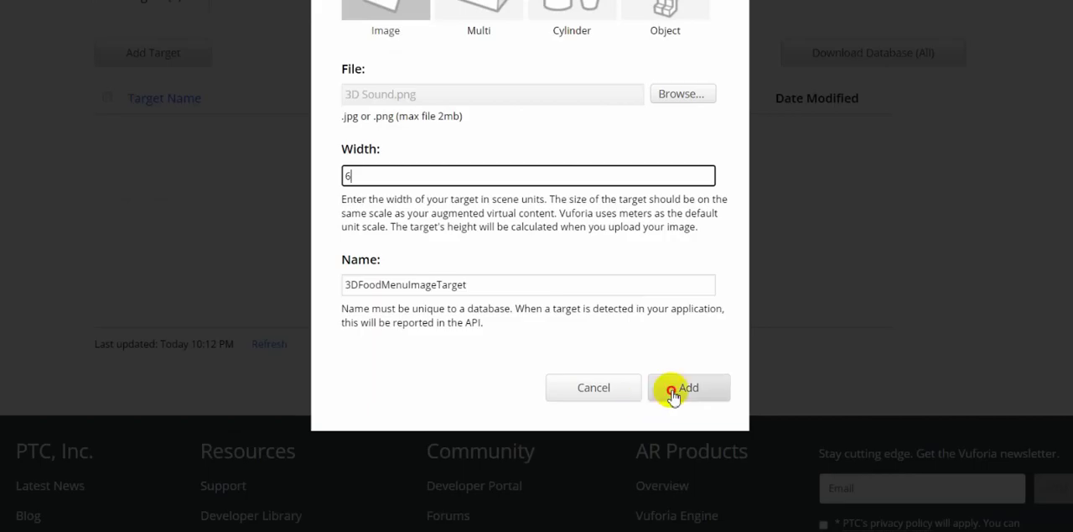
pyautogui.click(674, 389)
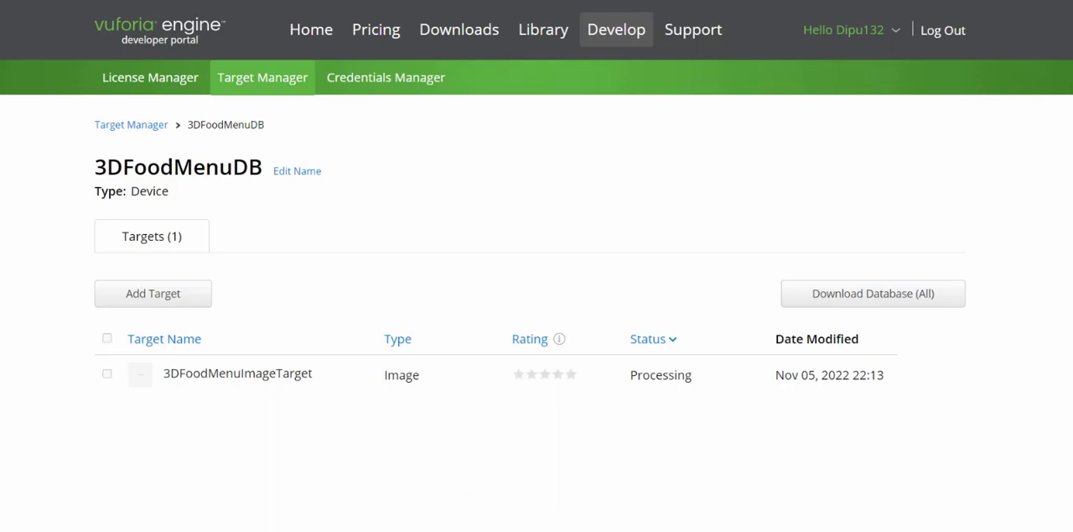
# Open 3DFoodMenuImageTarget and show its image features to examine the tracking points.
pyautogui.scroll(-2, 412, 304)
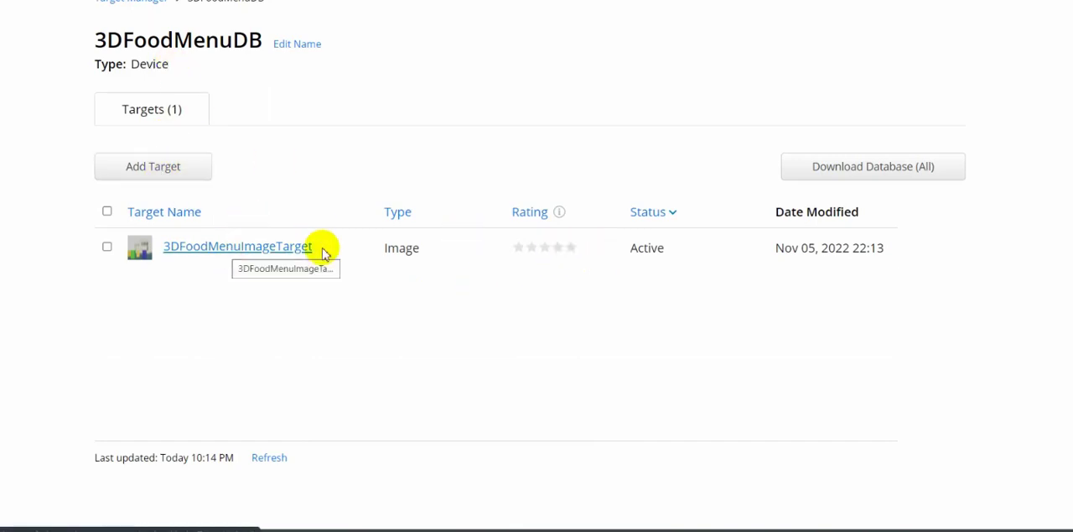
pyautogui.click(250, 257)
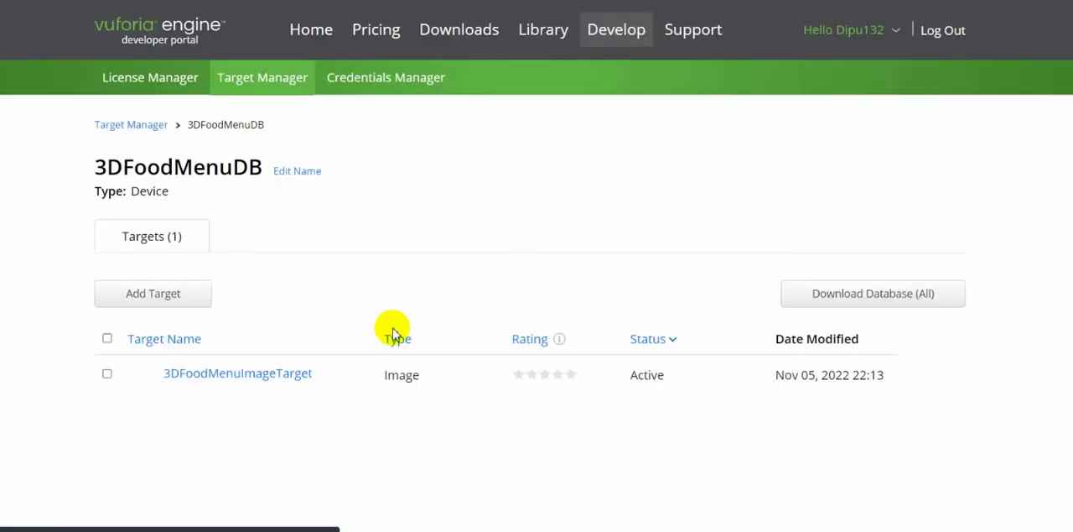
pyautogui.scroll(-3, 391, 321)
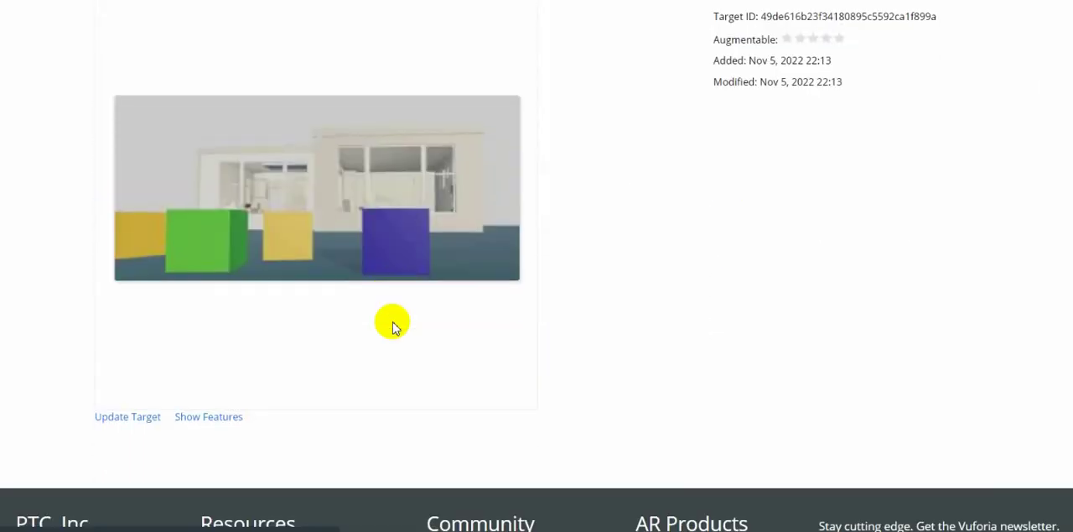
pyautogui.click(208, 419)
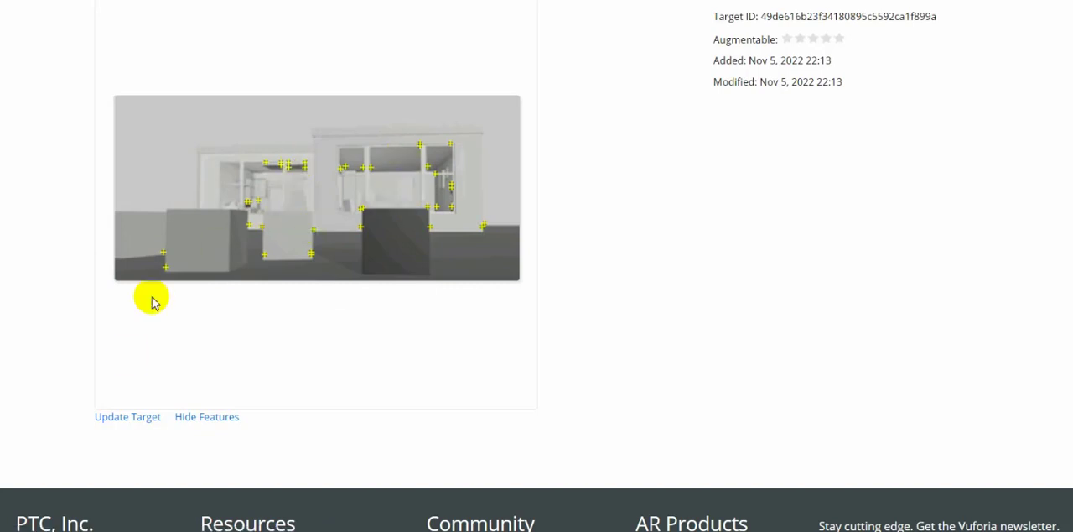
pyautogui.scroll(3, 395, 194)
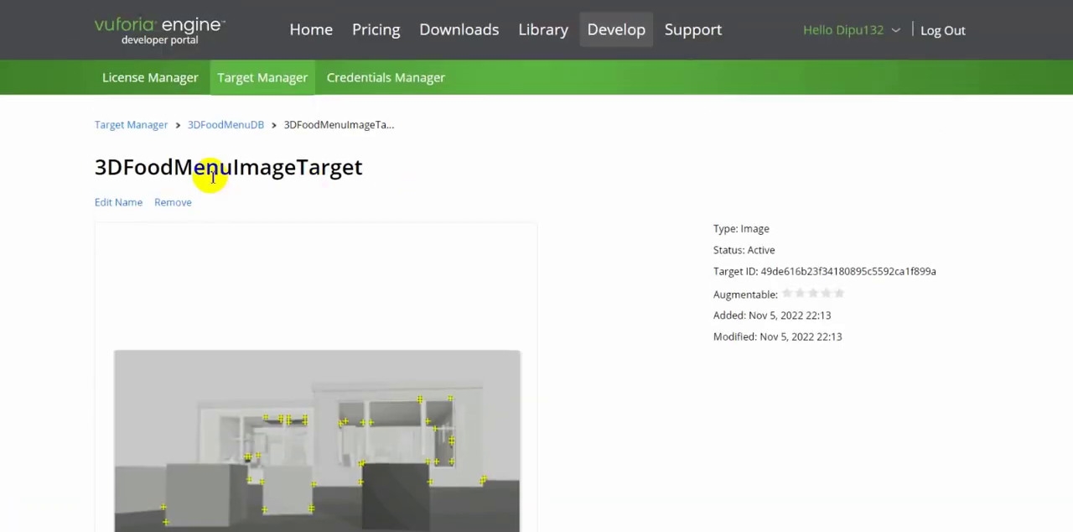
# Update 3DFoodMenuImageTarget's image to virtual-3d-photorealistic-food.jpg from the Pictures folder.
pyautogui.click(261, 79)
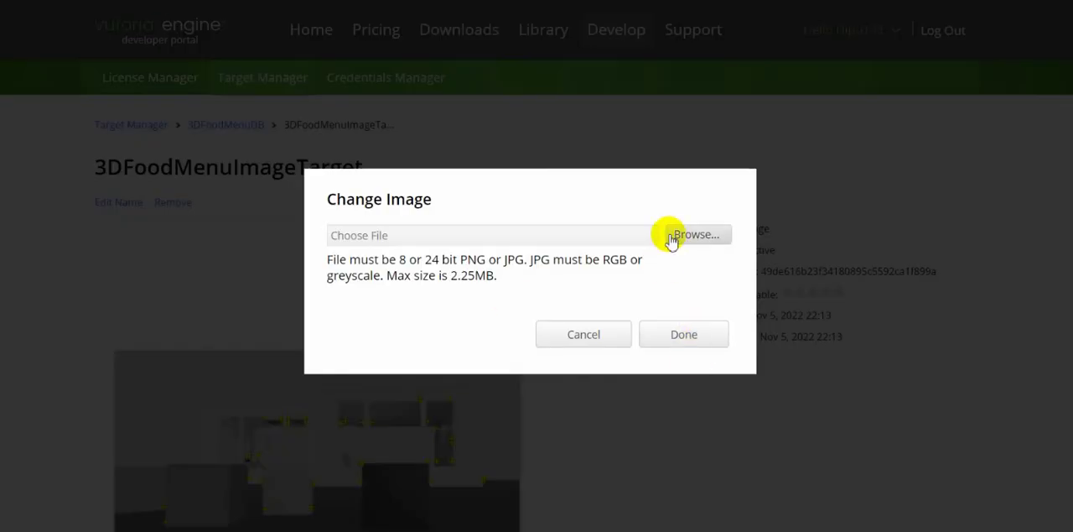
pyautogui.click(700, 237)
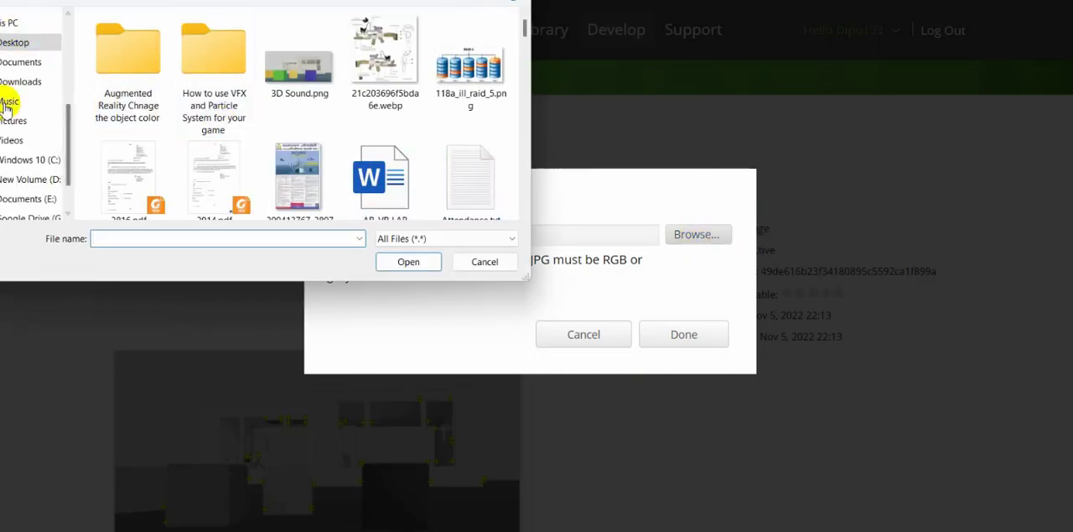
pyautogui.click(13, 119)
pyautogui.click(216, 65)
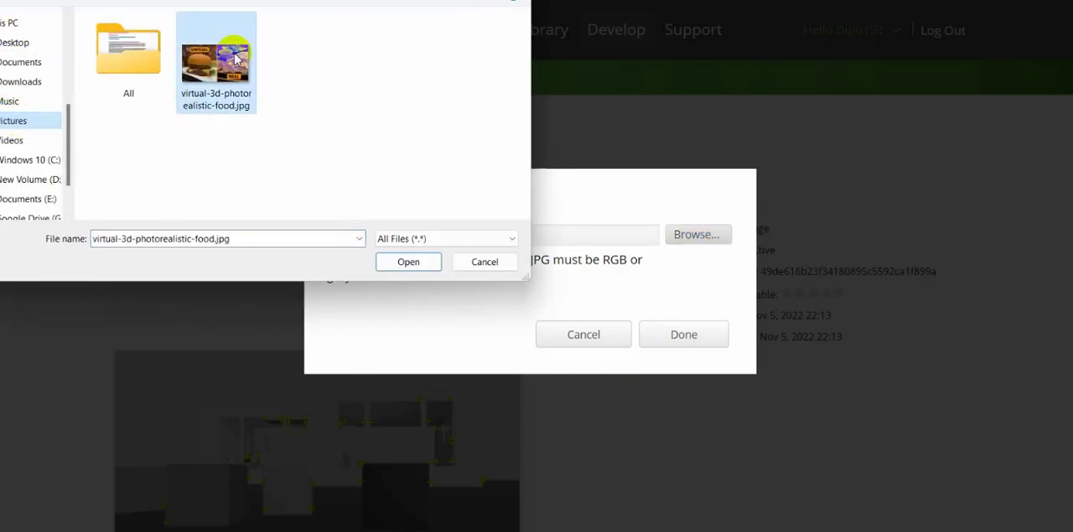
pyautogui.click(410, 261)
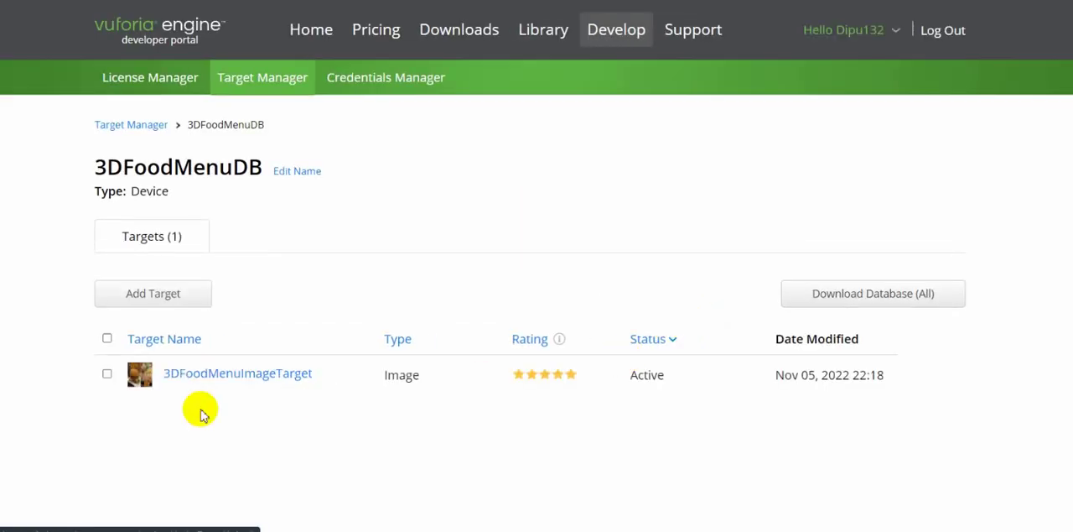
# Reopen 3DFoodMenuImageTarget and show the food image's features to examine its tracking points and augmentable rating.
pyautogui.click(182, 374)
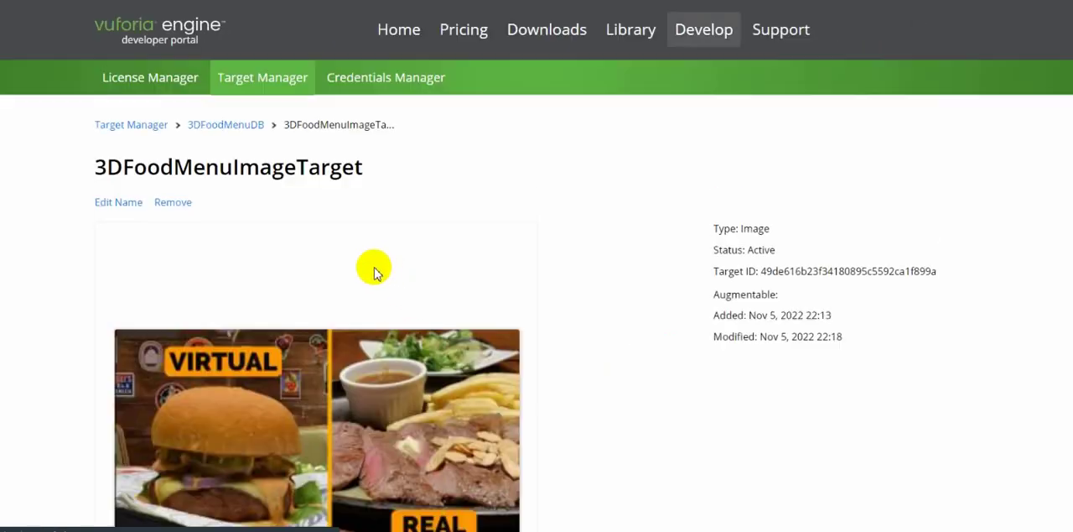
pyautogui.scroll(-5, 369, 277)
pyautogui.click(201, 218)
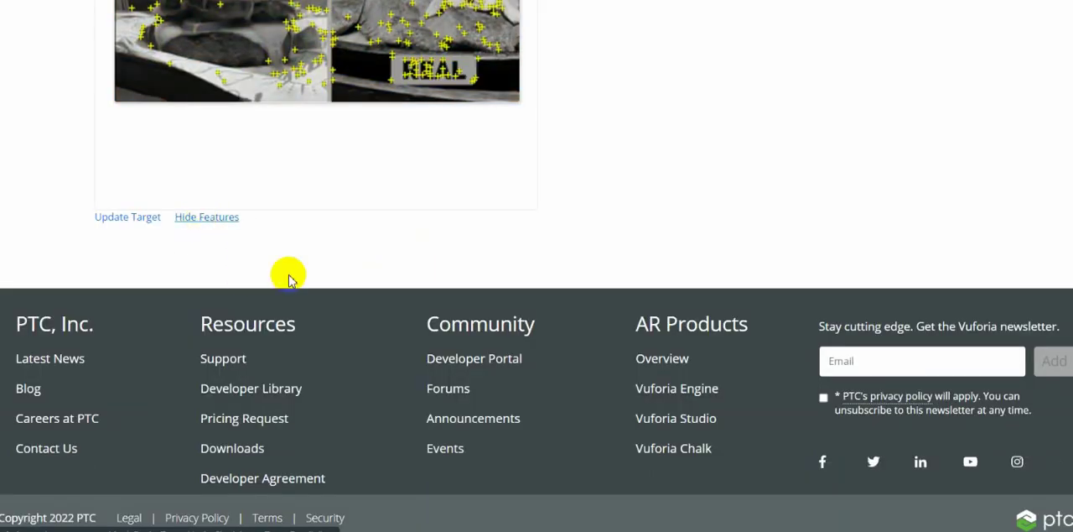
pyautogui.scroll(5, 287, 276)
pyautogui.scroll(-2, 291, 340)
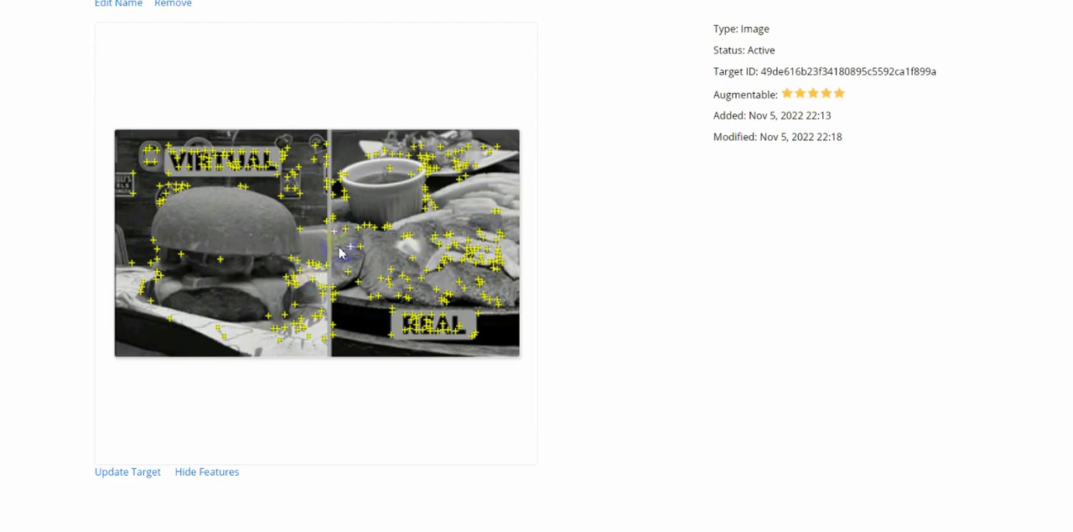
pyautogui.scroll(3, 291, 271)
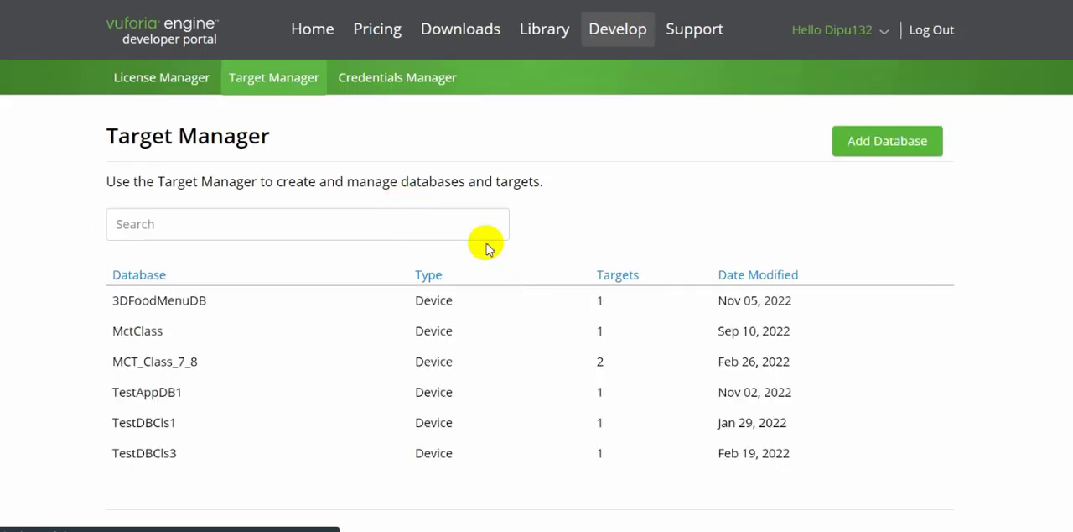
# Download the whole 3DFoodMenuDB database for the Unity Editor platform.
pyautogui.click(879, 143)
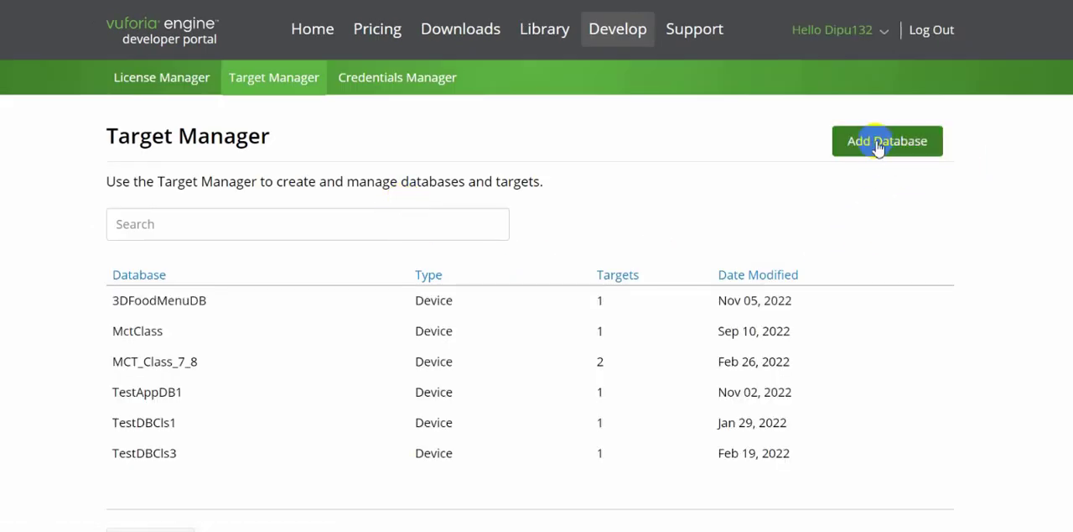
pyautogui.click(183, 302)
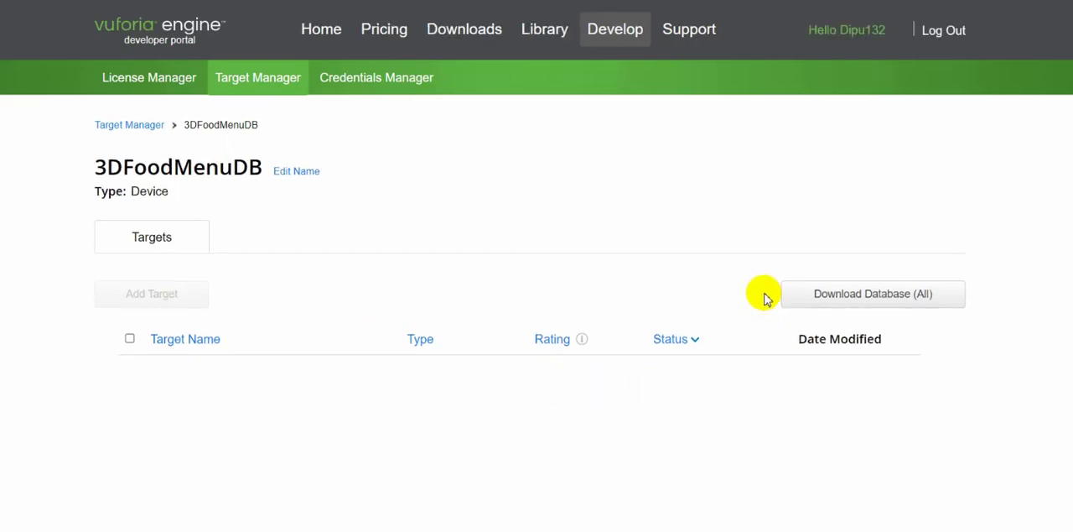
pyautogui.click(863, 300)
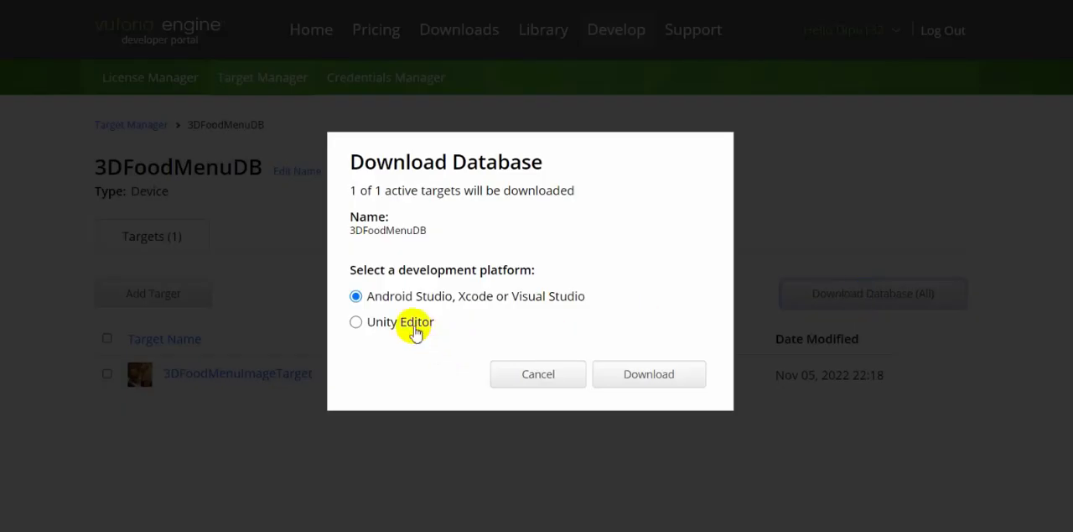
pyautogui.click(356, 323)
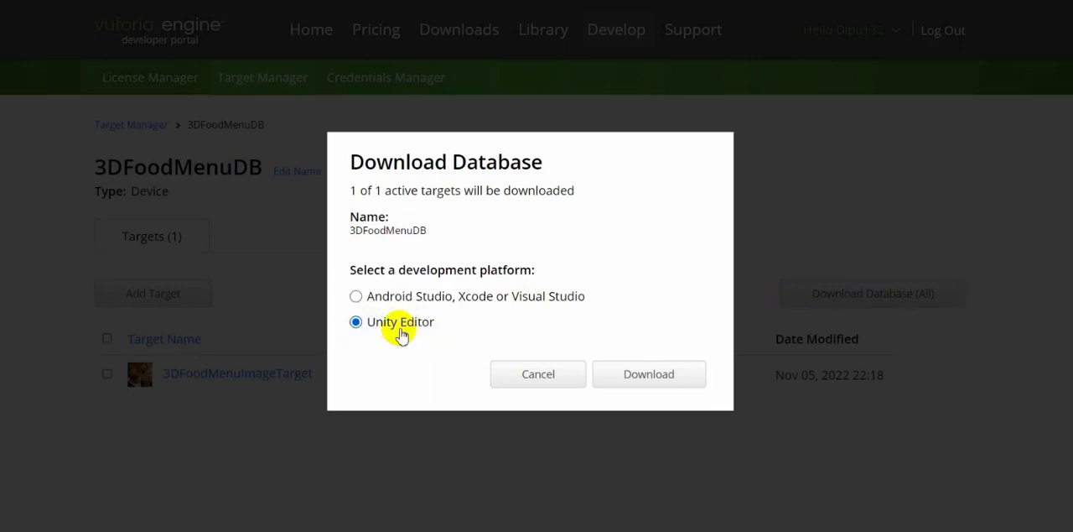
pyautogui.click(629, 378)
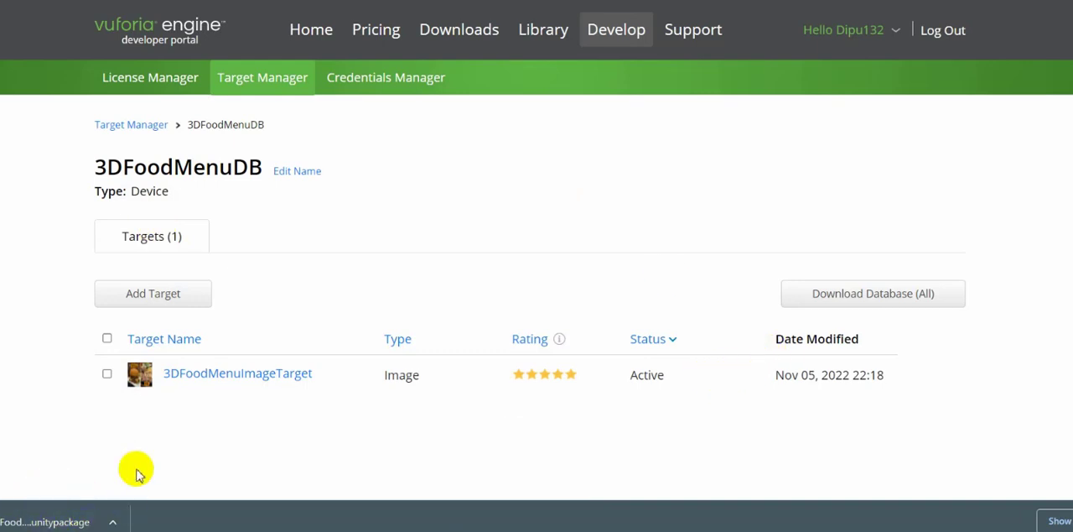
# Download the Vuforia Engine 10.11 package for Unity, agreeing to the software license.
pyautogui.click(455, 40)
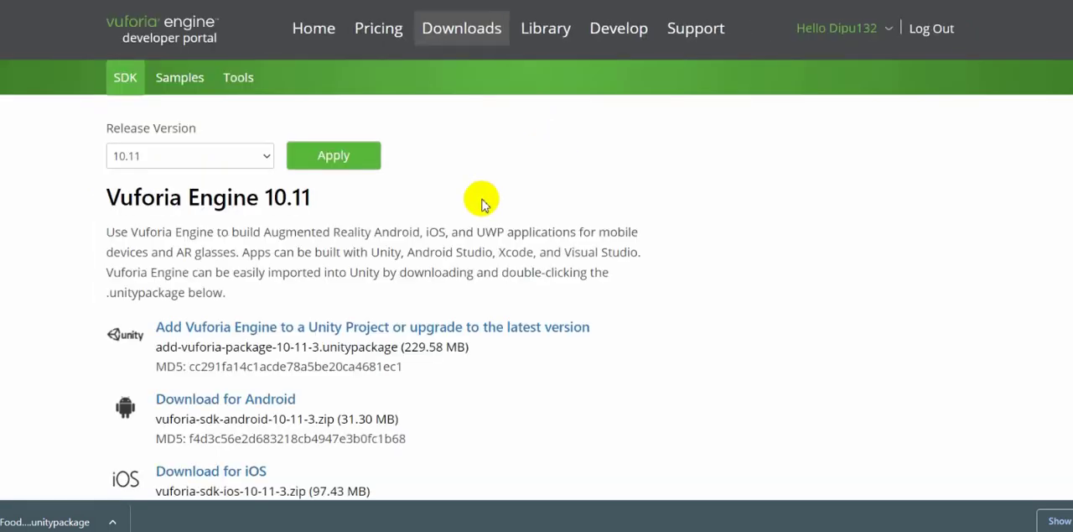
pyautogui.scroll(-2, 251, 249)
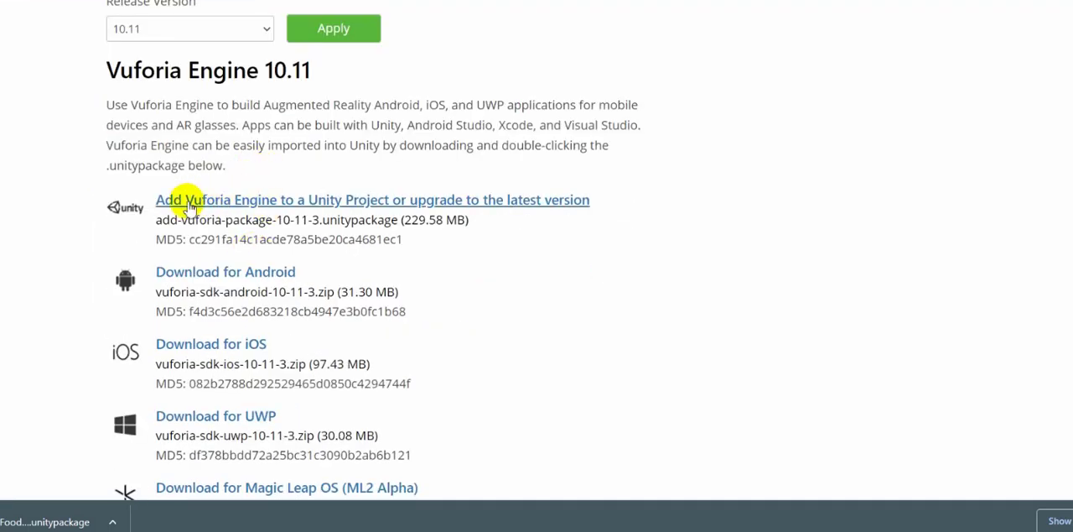
pyautogui.click(242, 202)
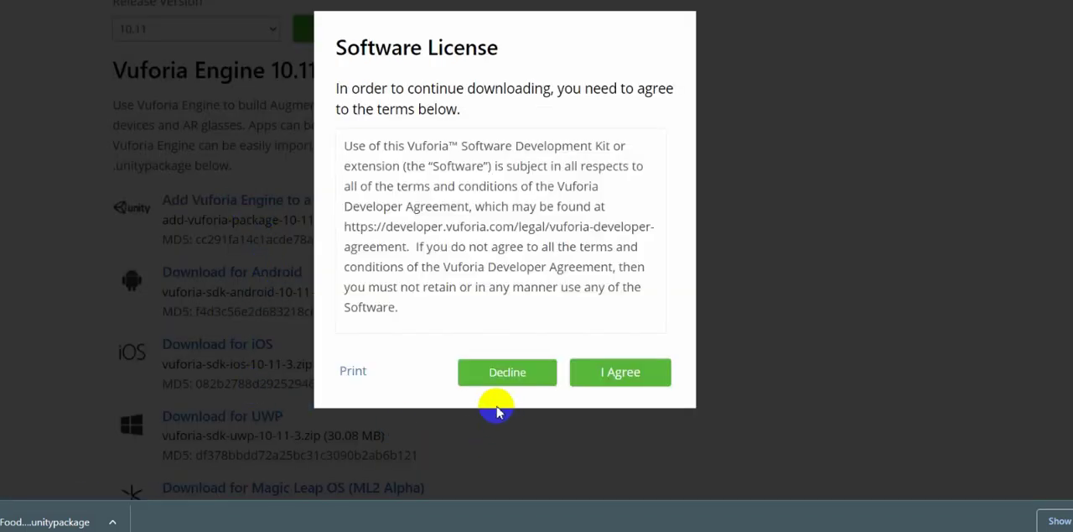
pyautogui.click(621, 375)
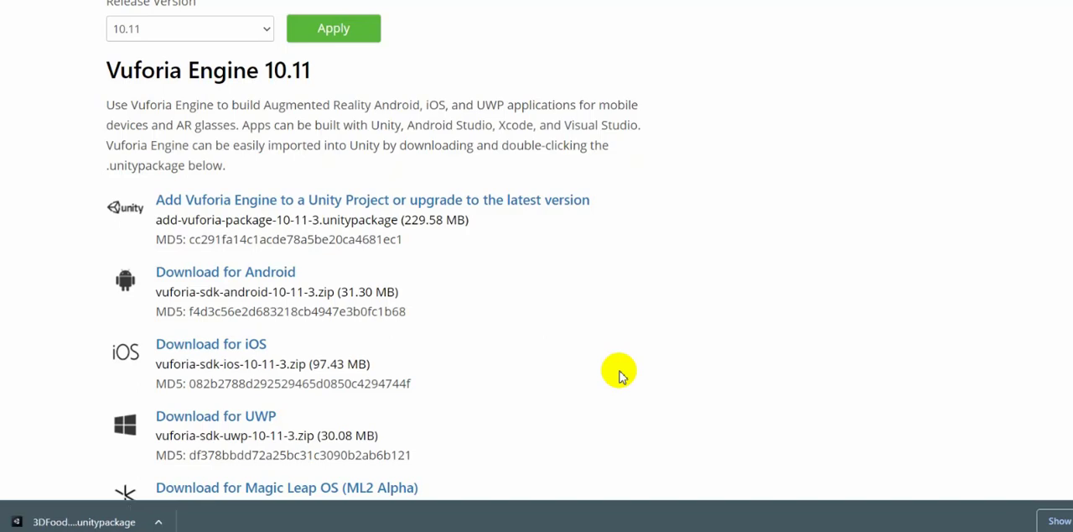